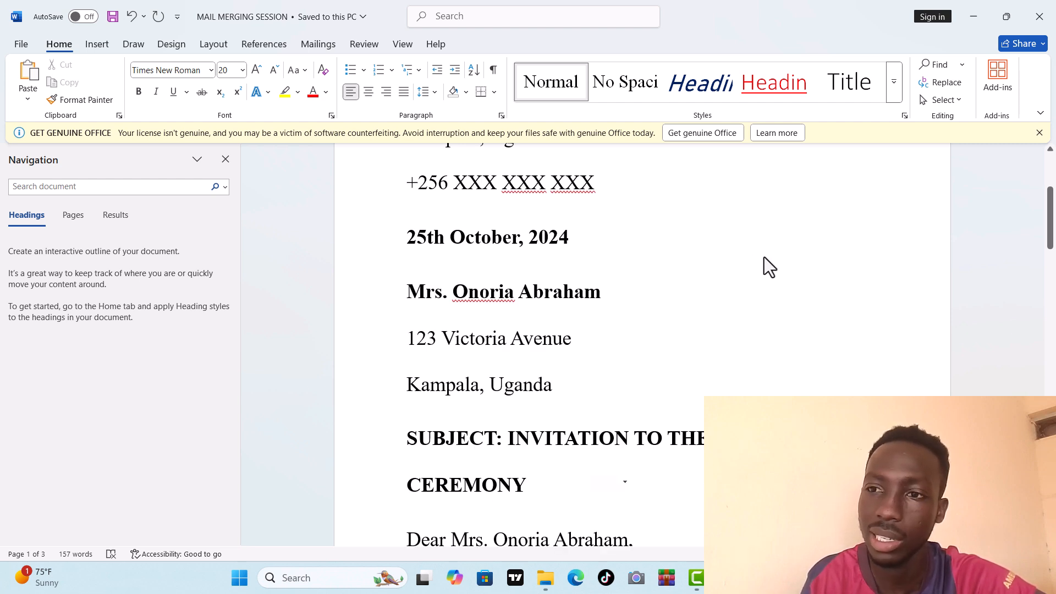
Step: Scroll through the wedding invitation letter to review the recipient details at its top
scroll(764, 258, down, 10)
key(Down)
key(Down)
key(Down)
key(Down)
key(Down)
key(Down)
key(Down)
key(Down)
key(Down)
key(Down)
key(Down)
key(Down)
key(Down)
key(Down)
key(Down)
key(Down)
key(Up)
key(Up)
key(Up)
key(Up)
key(Up)
key(Up)
key(Up)
key(Up)
key(Up)
key(Up)
key(Up)
key(Up)
key(Up)
key(Up)
key(Up)
key(Up)
key(Up)
key(Up)
key(Up)
key(Up)
key(Up)
key(Up)
key(Up)
key(Up)
key(Up)
key(Up)
key(Up)
key(Up)
key(Up)
key(Up)
key(Up)
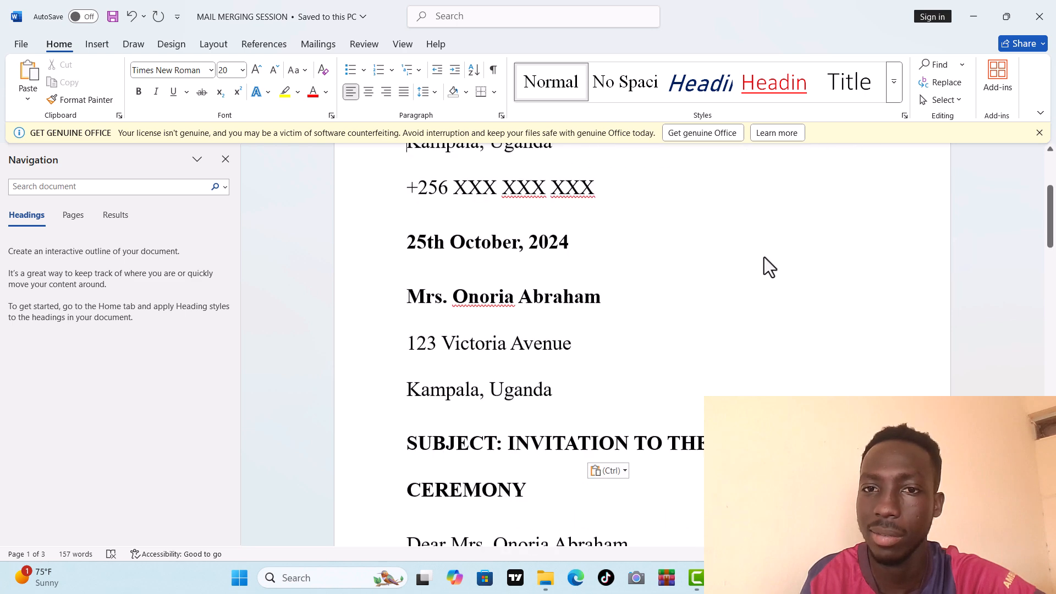
key(Up)
key(Up)
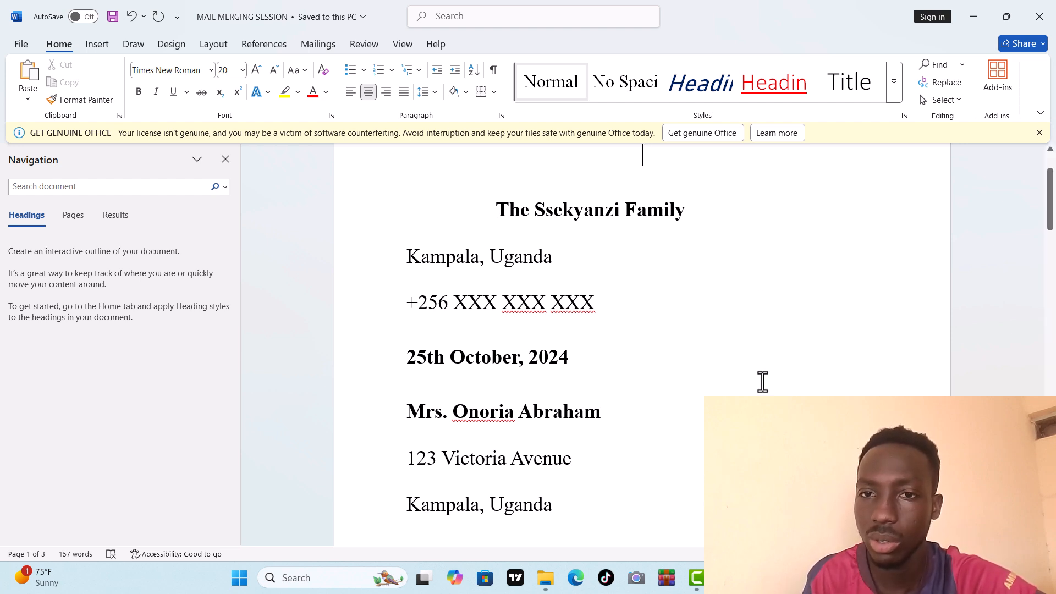
Step: Switch to the INVI TABLE document to view the recipient table, and return to the letter
mouse_move(727, 578)
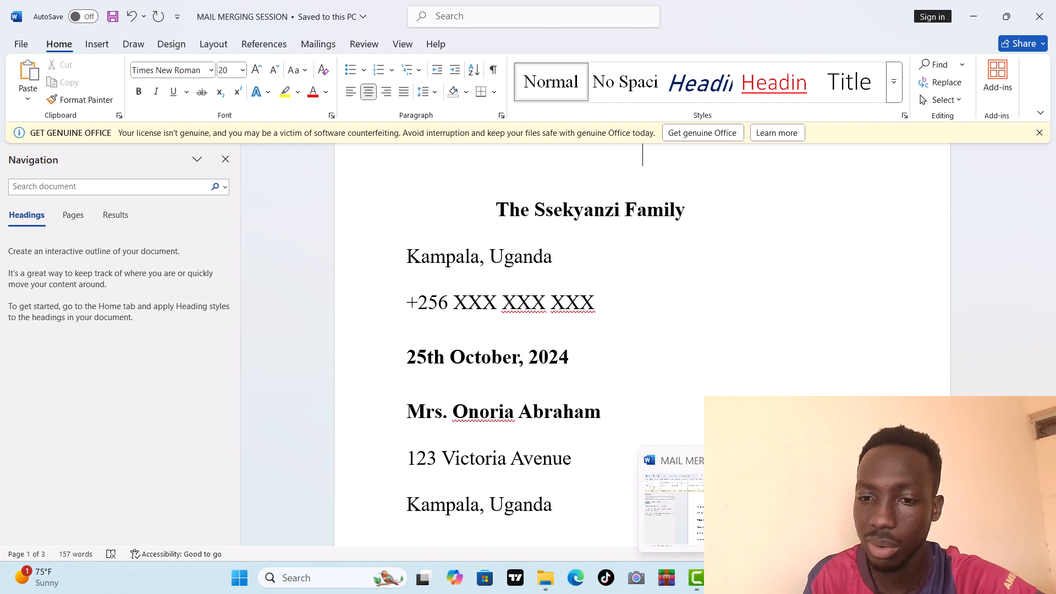
mouse_move(850, 506)
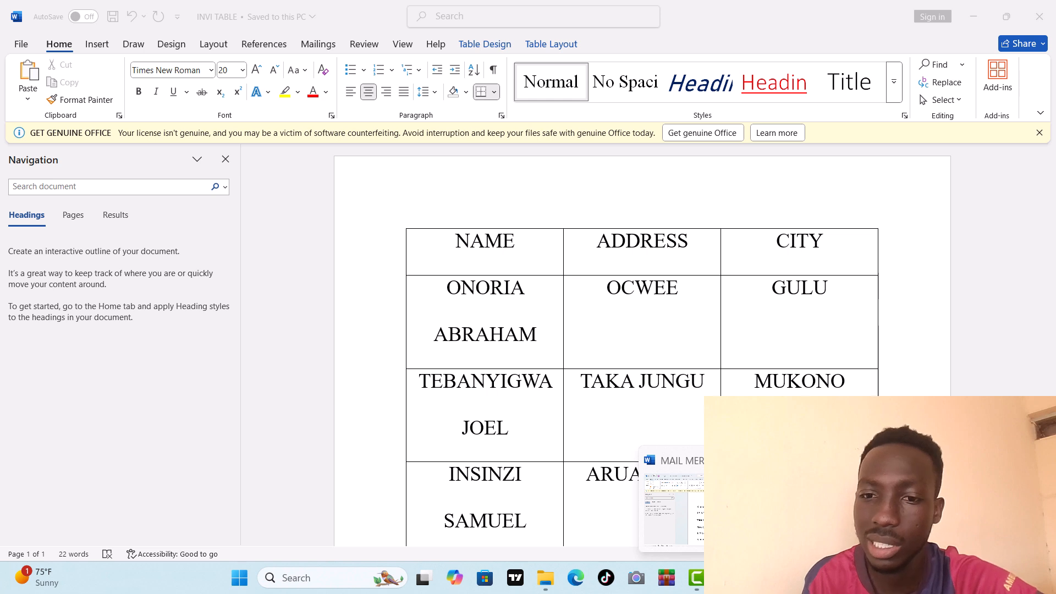
click(850, 506)
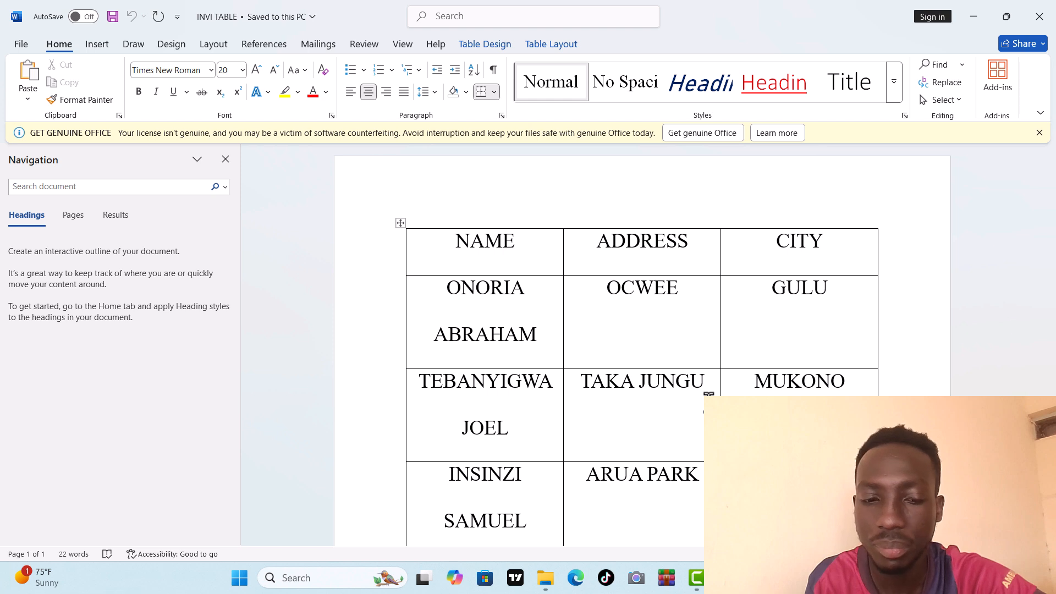
mouse_move(787, 578)
click(710, 500)
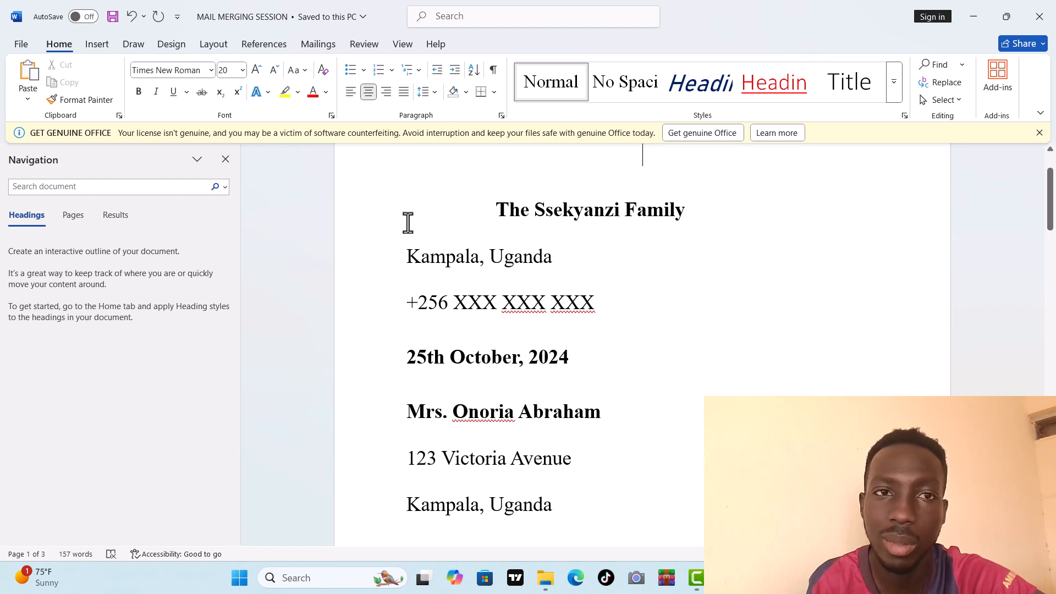
Step: Attach the INVI TABLE document from Documents as the existing recipient list and review the recipients
click(316, 47)
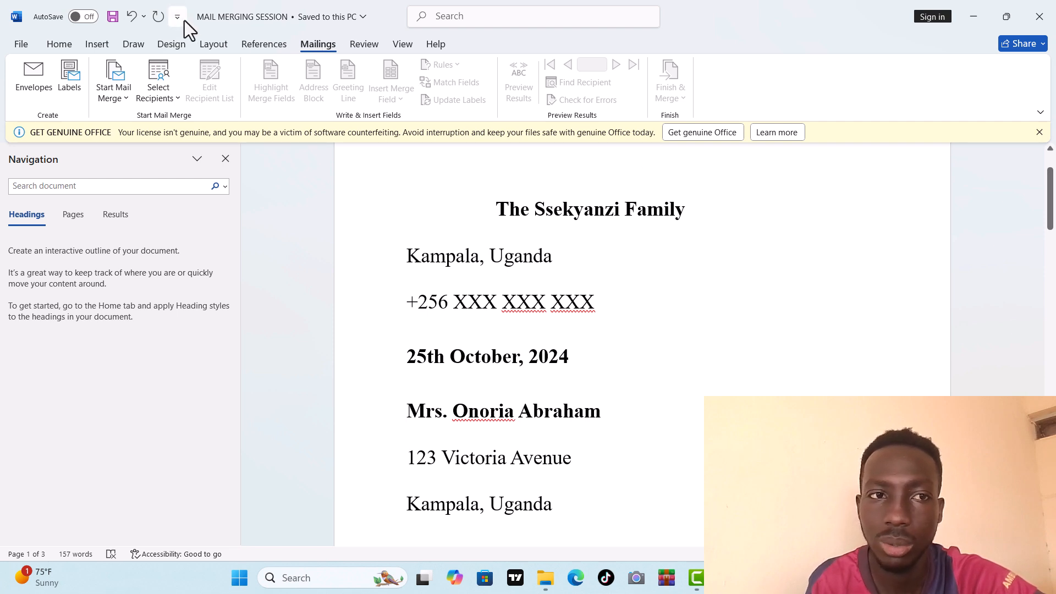
click(180, 90)
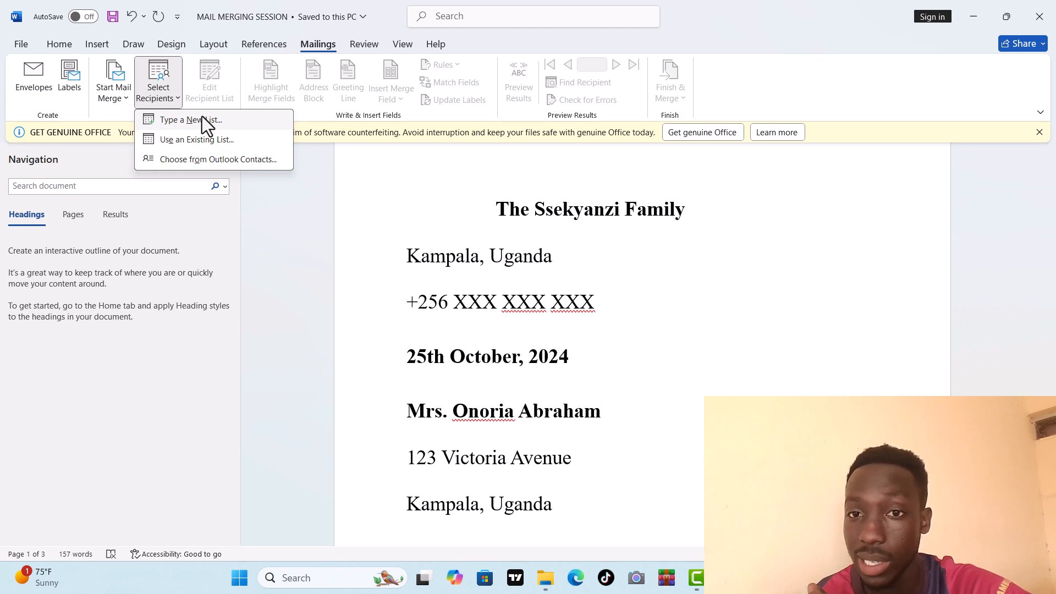
click(212, 140)
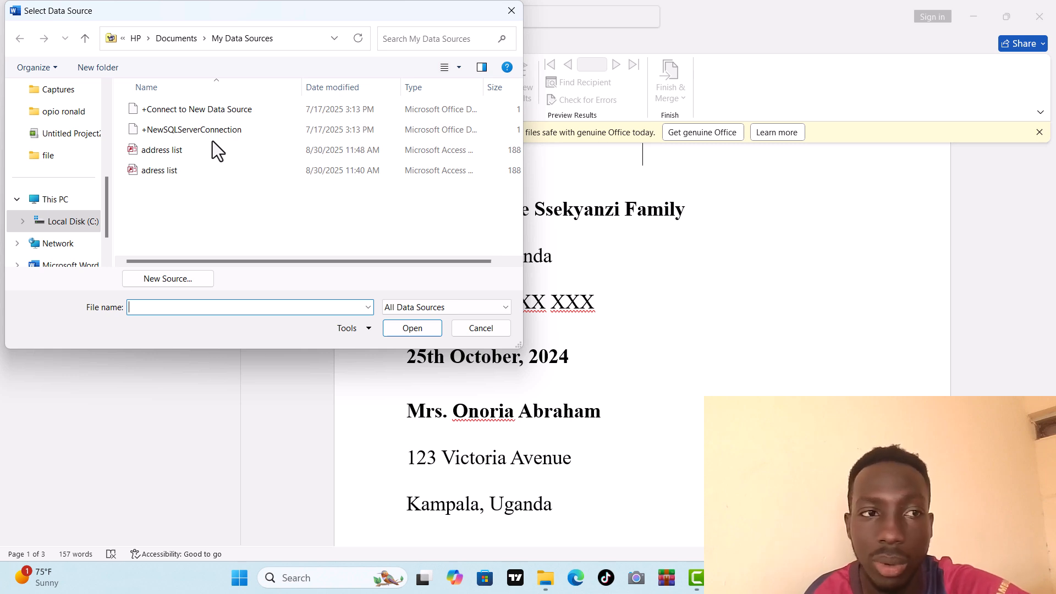
scroll(105, 155, up, 2)
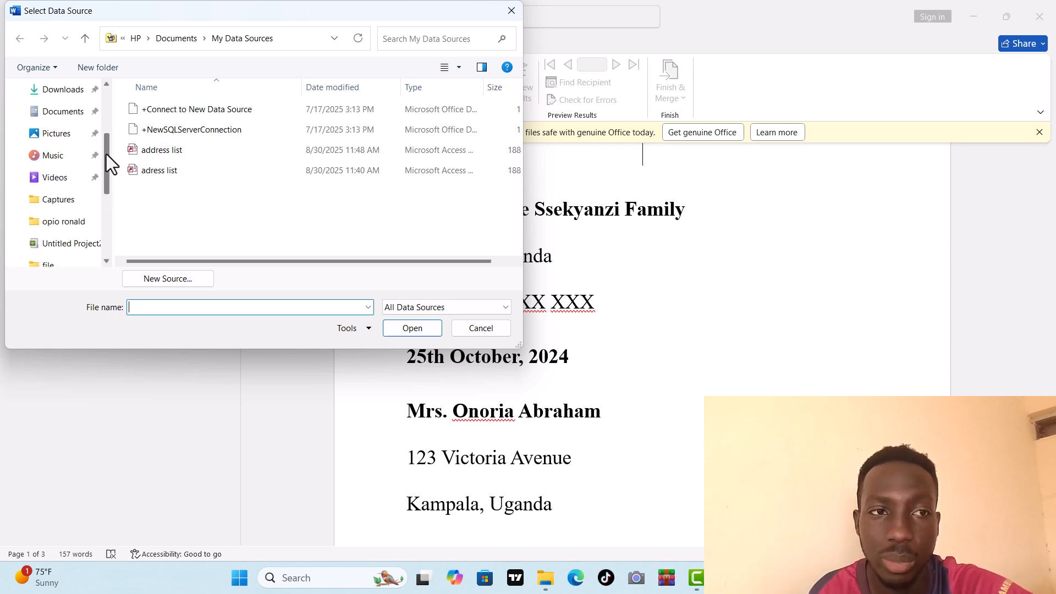
click(74, 116)
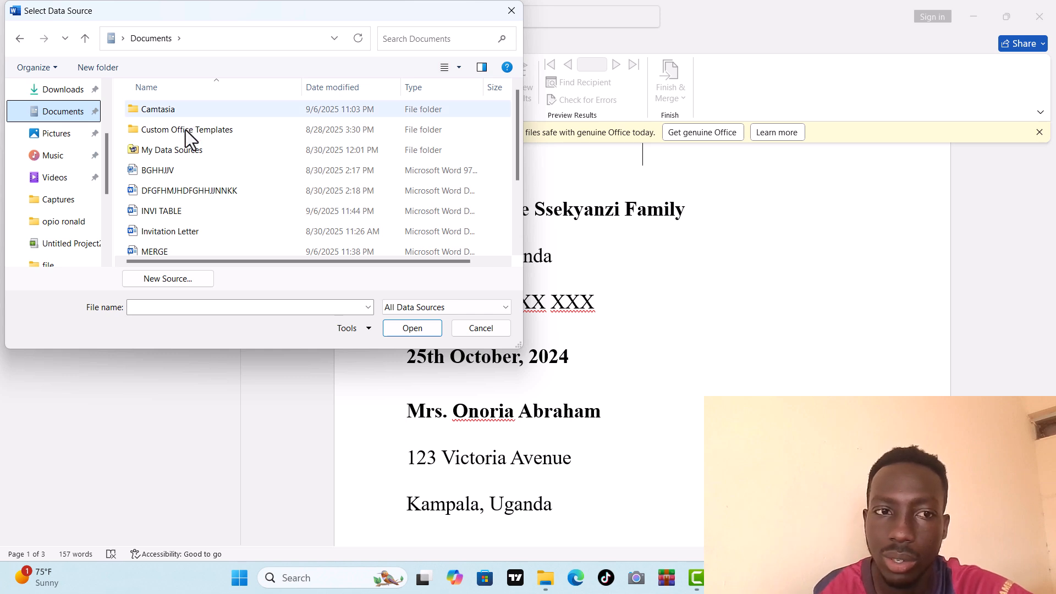
click(192, 209)
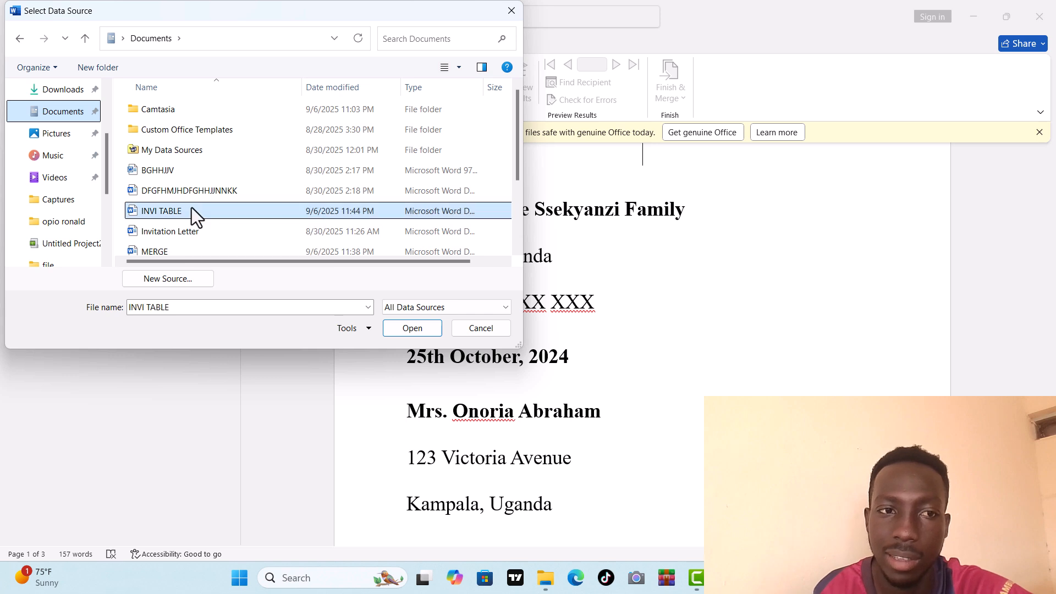
click(418, 334)
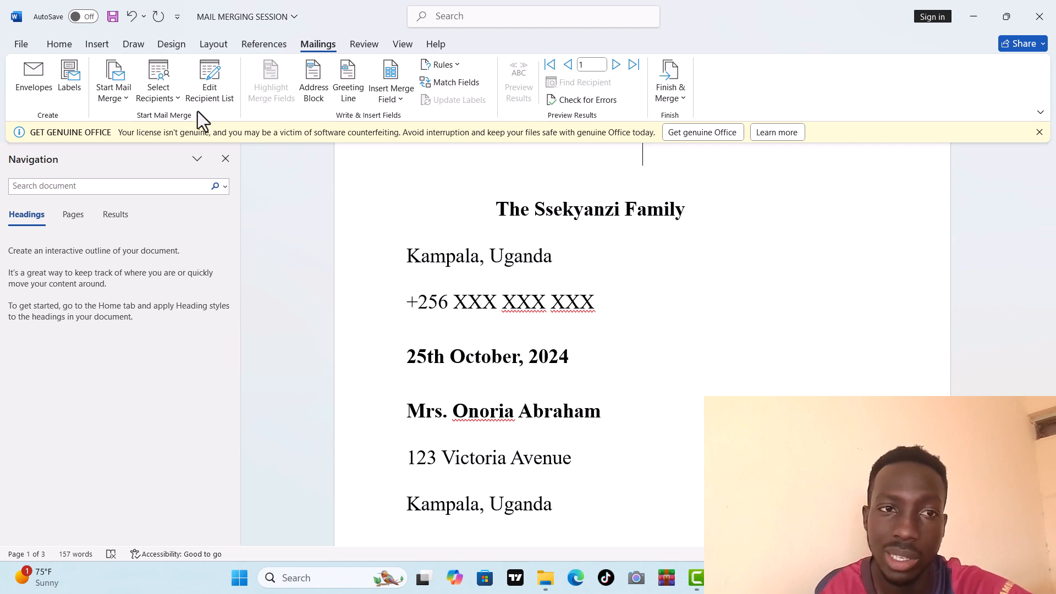
click(186, 98)
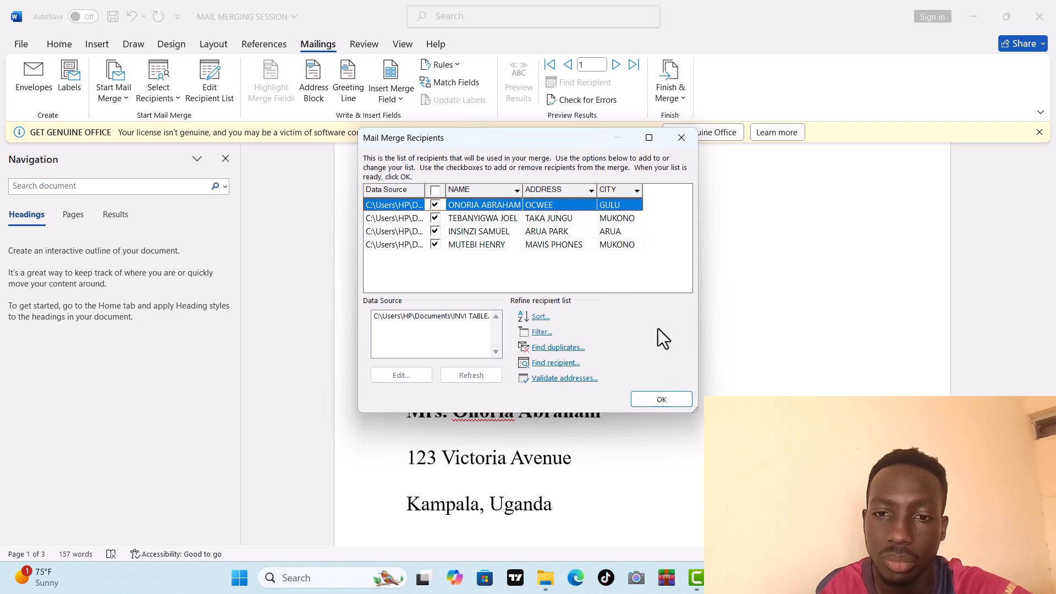
click(653, 401)
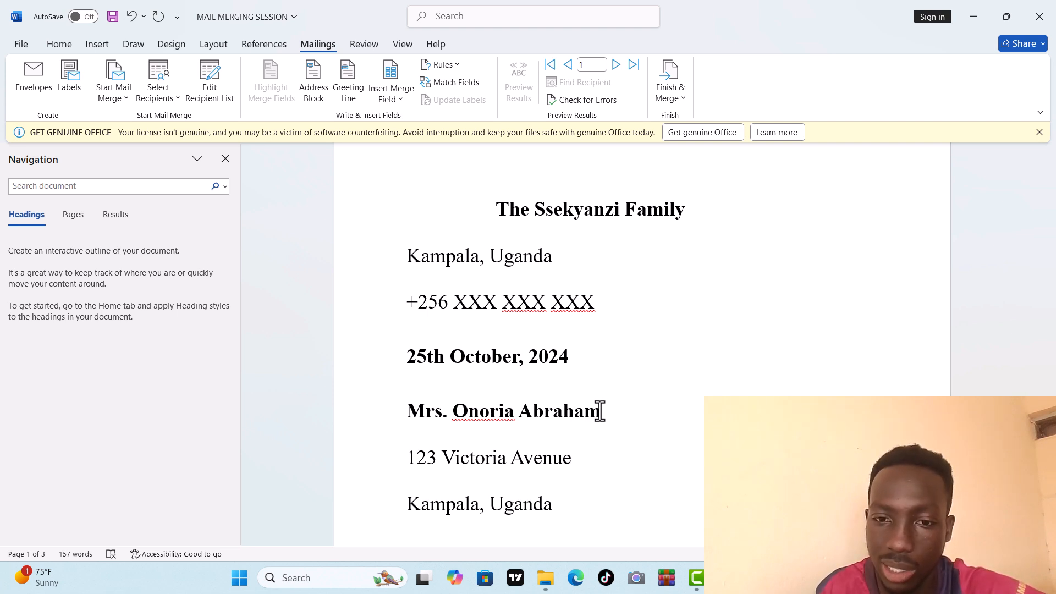
drag(599, 411, 423, 410)
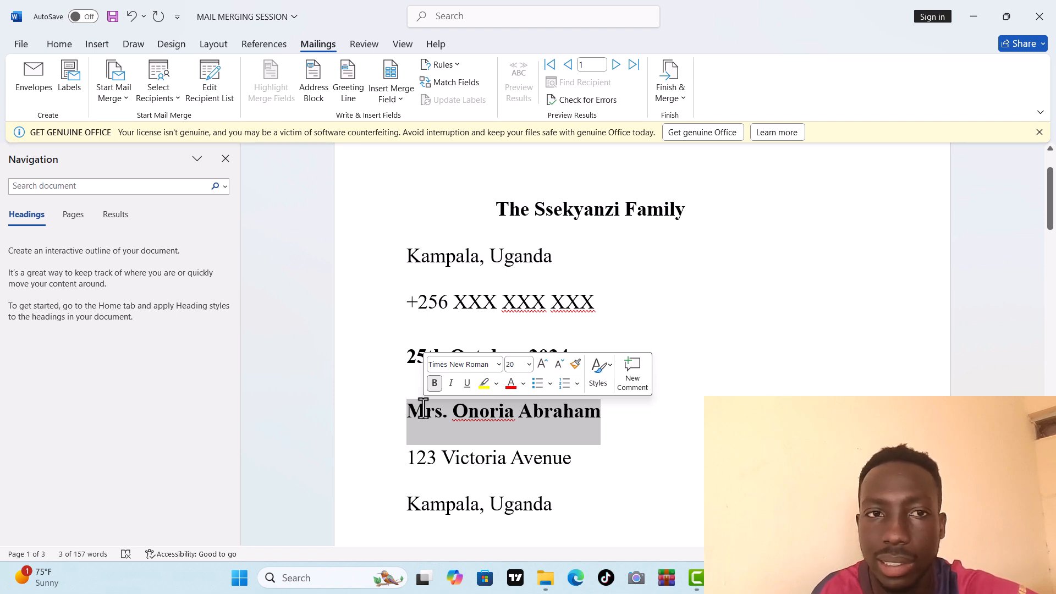
click(404, 99)
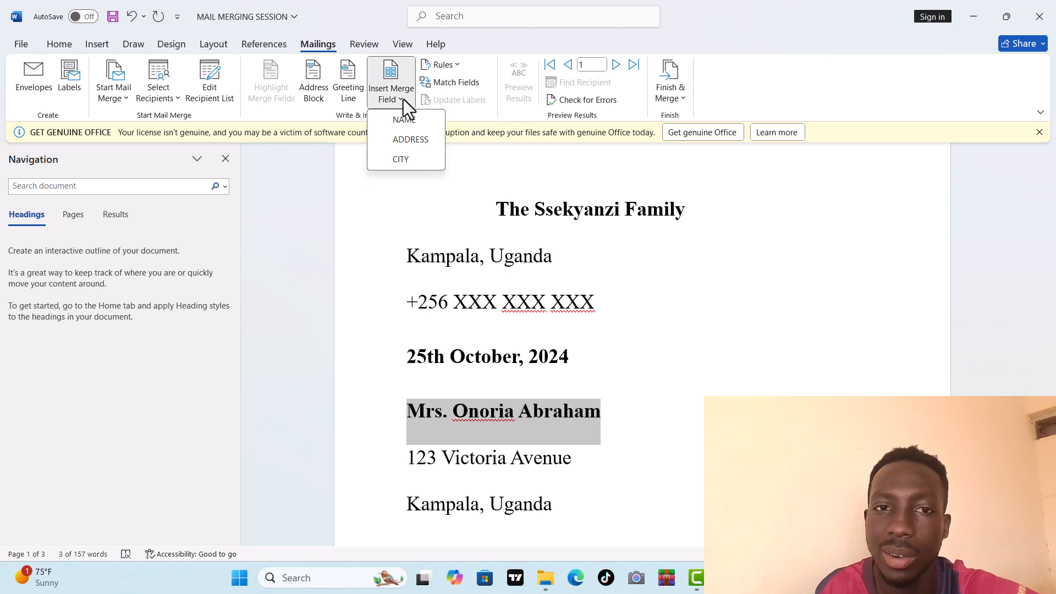
click(405, 114)
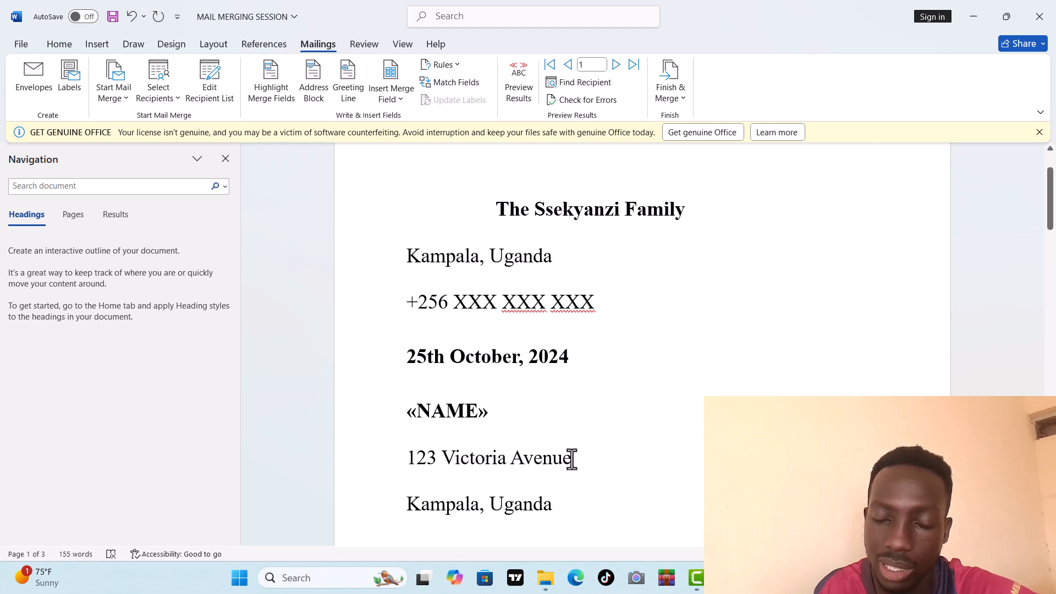
Step: Replace the street line "123 Victoria Avenue" with the ADDRESS merge field
drag(572, 459, 428, 457)
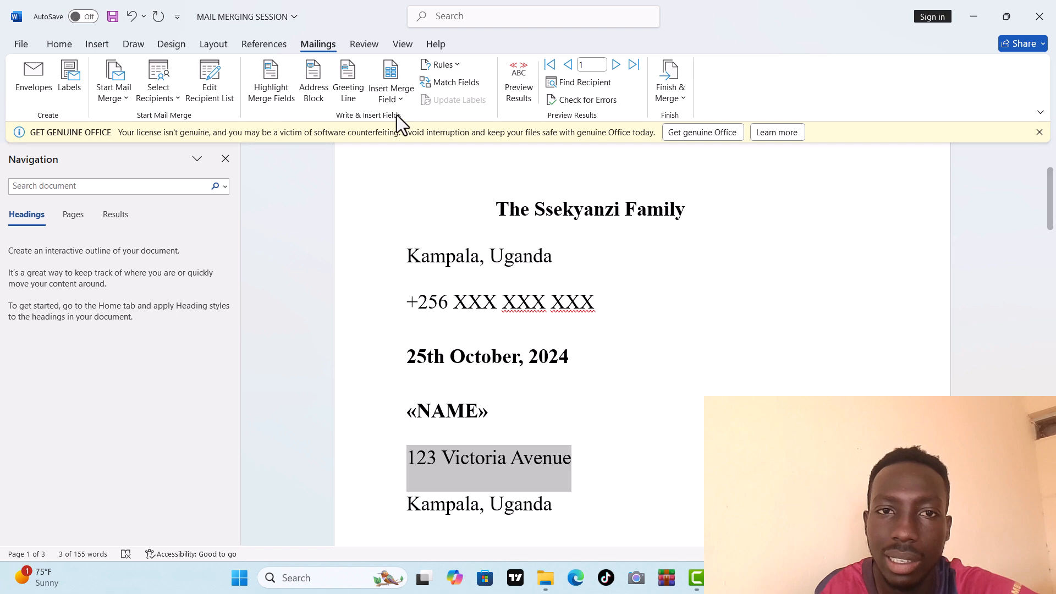
click(395, 101)
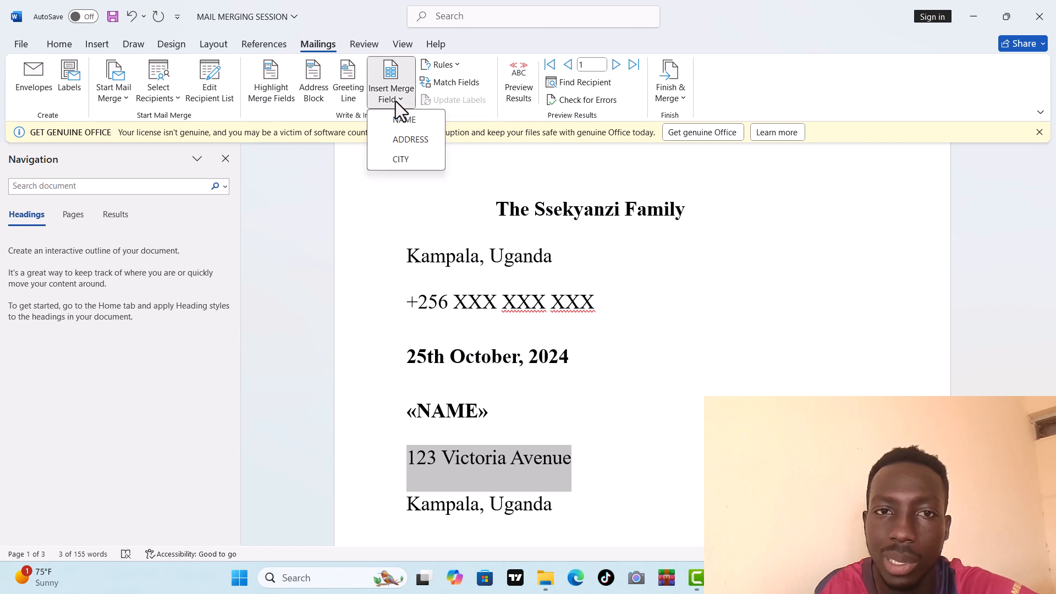
click(408, 134)
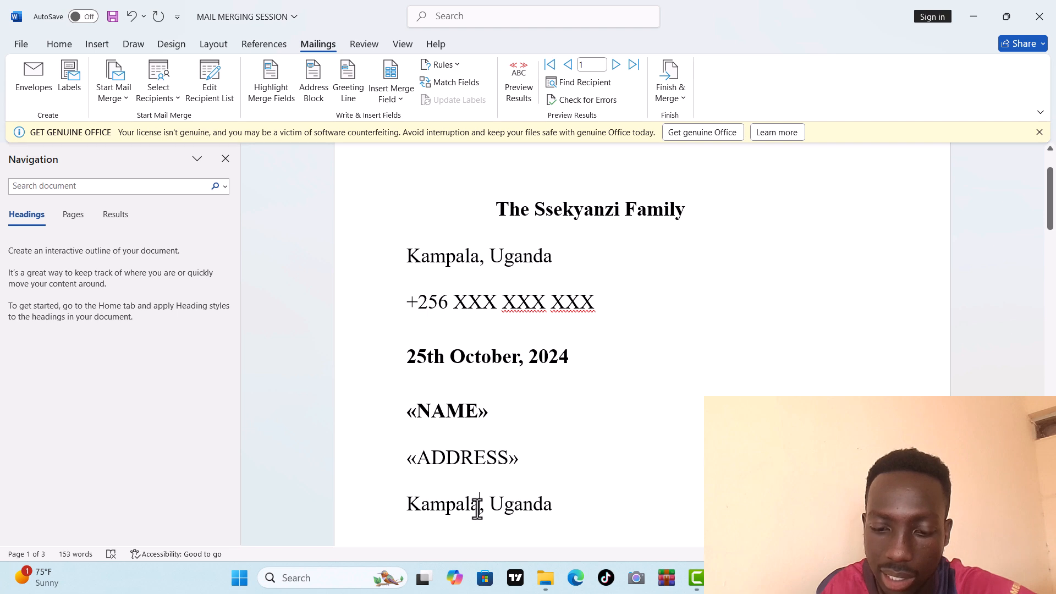
Step: Replace "Kampala" in the recipient's city line with the CITY merge field
drag(477, 509, 407, 503)
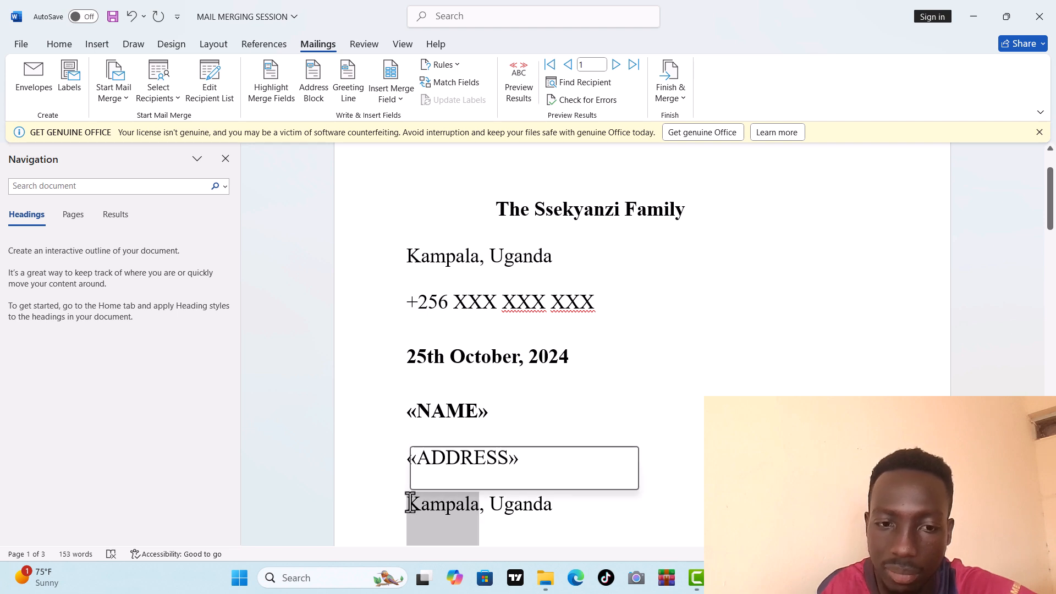
click(397, 101)
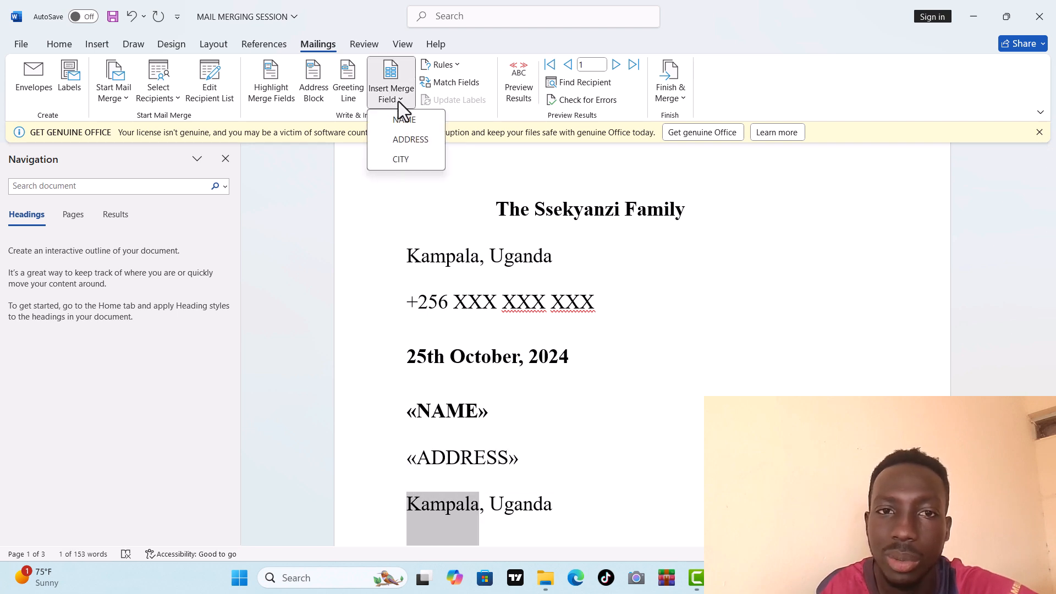
click(419, 154)
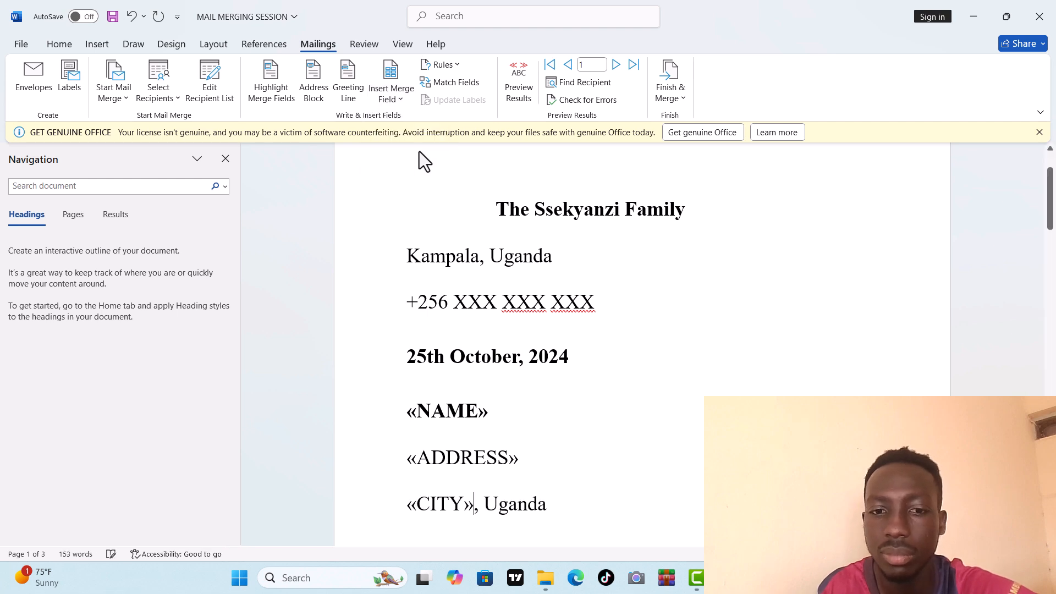
Step: Replace the name in the "Dear" salutation with the NAME merge field
scroll(646, 424, down, 4)
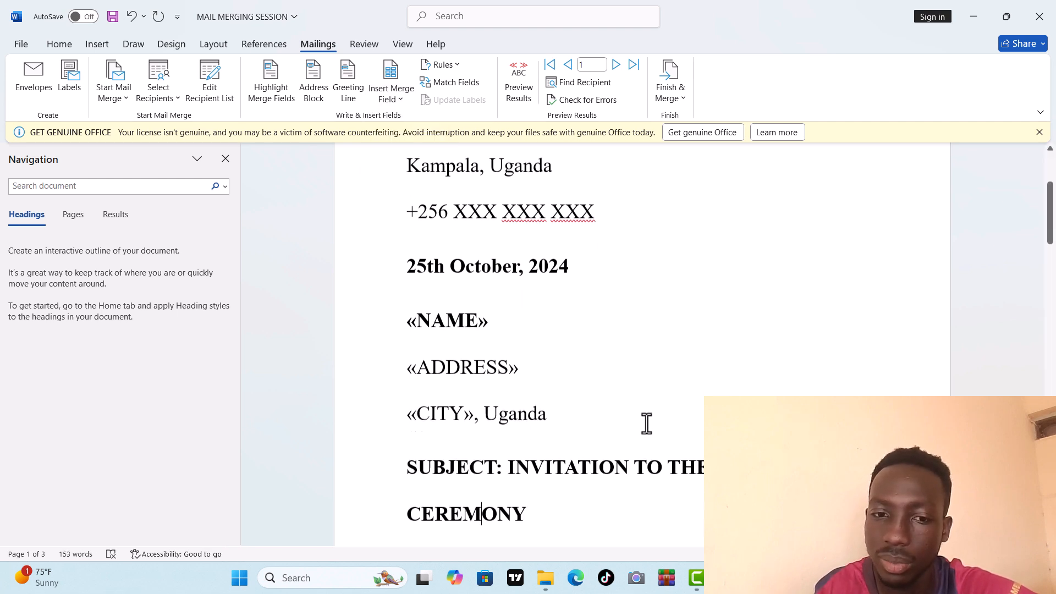
scroll(647, 423, down, 5)
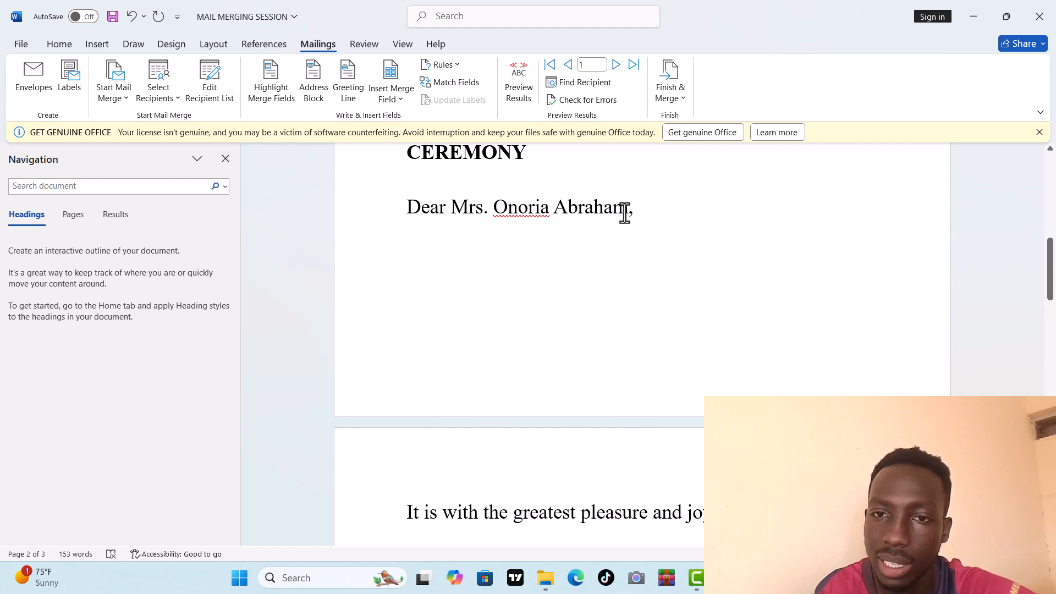
drag(625, 214, 469, 205)
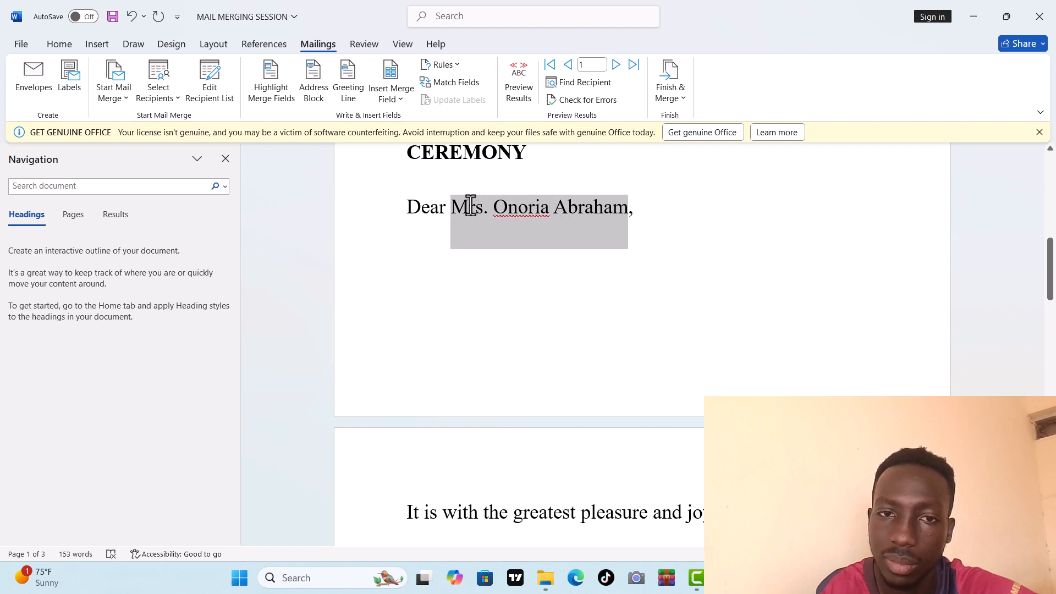
click(398, 95)
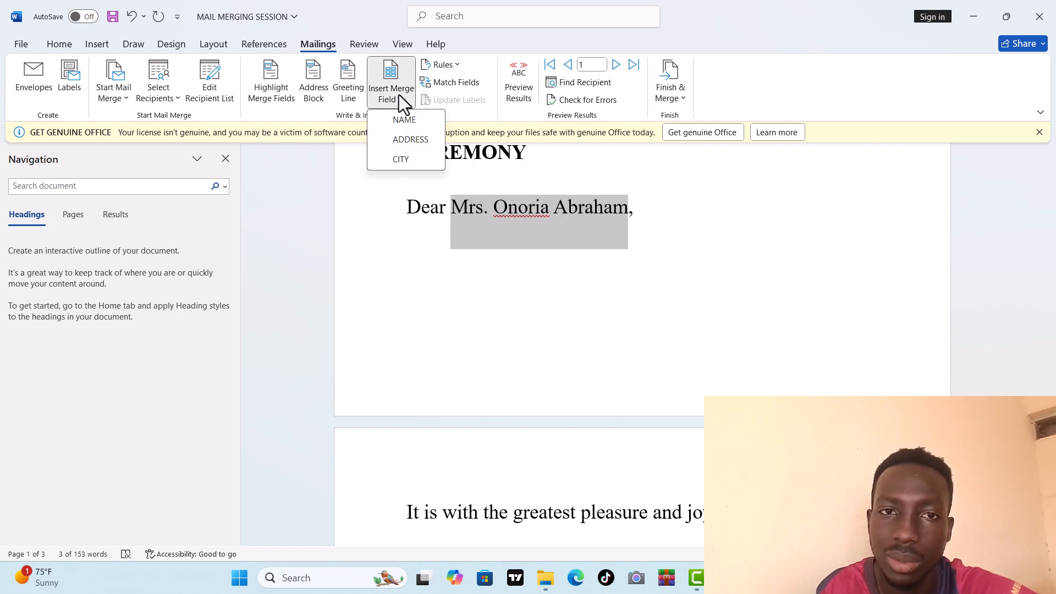
click(408, 127)
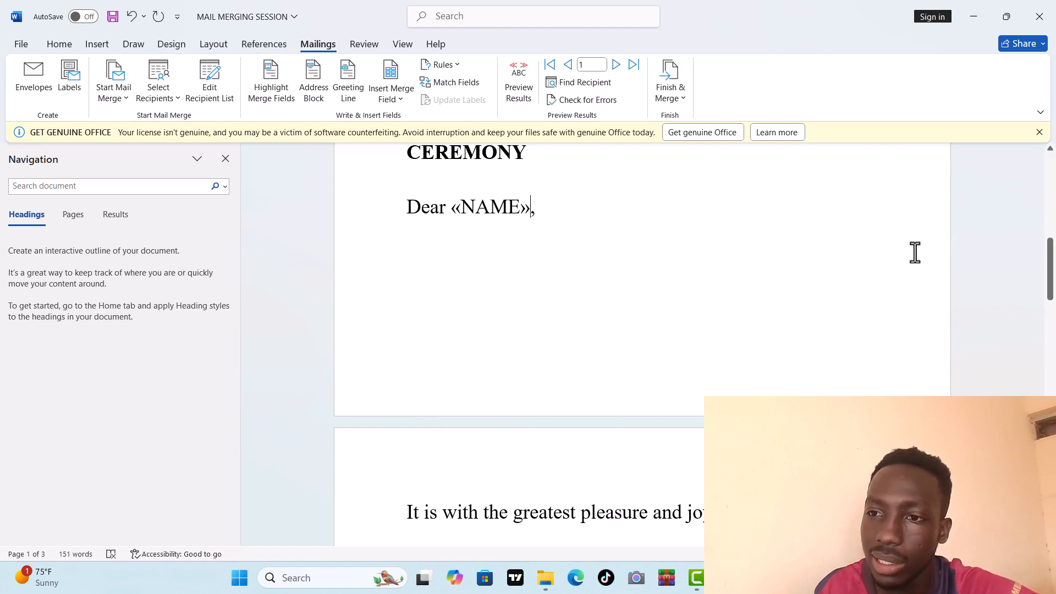
Step: Scroll through the rest of the letter to check for remaining recipient-specific text
scroll(1051, 325, down, 5)
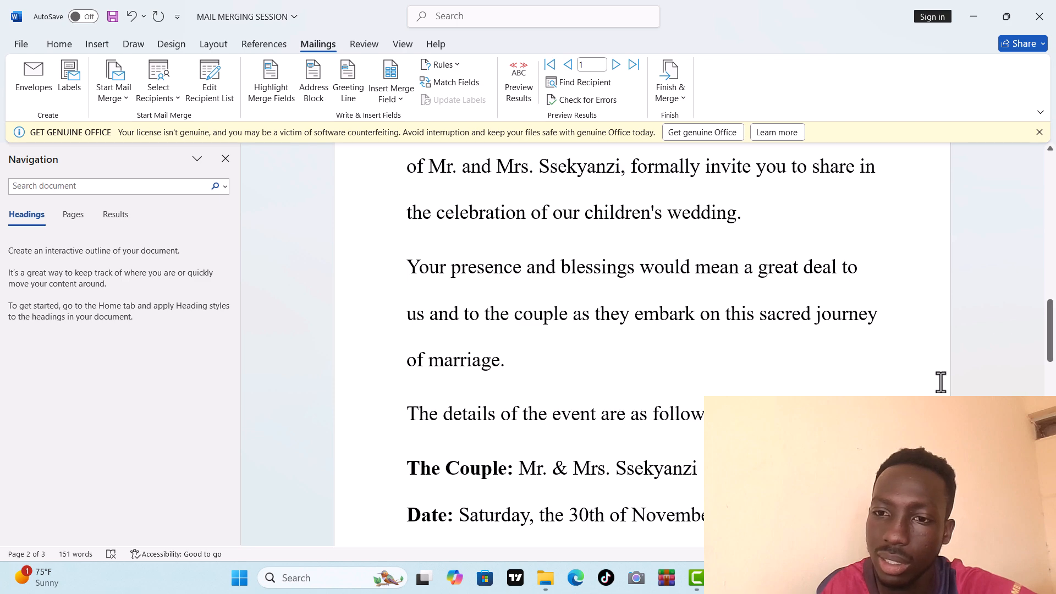
click(918, 375)
key(Down)
key(Down)
key(Down)
key(Down)
key(Down)
key(Down)
key(Down)
key(Down)
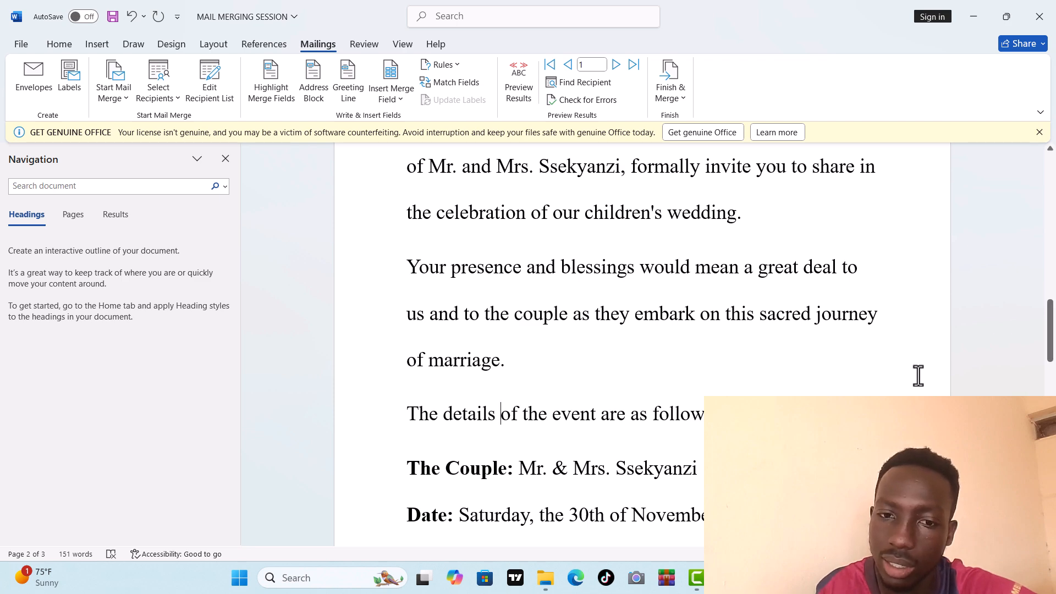
key(Down)
key(Down)
key(Down)
key(Down)
key(Down)
key(Down)
key(Down)
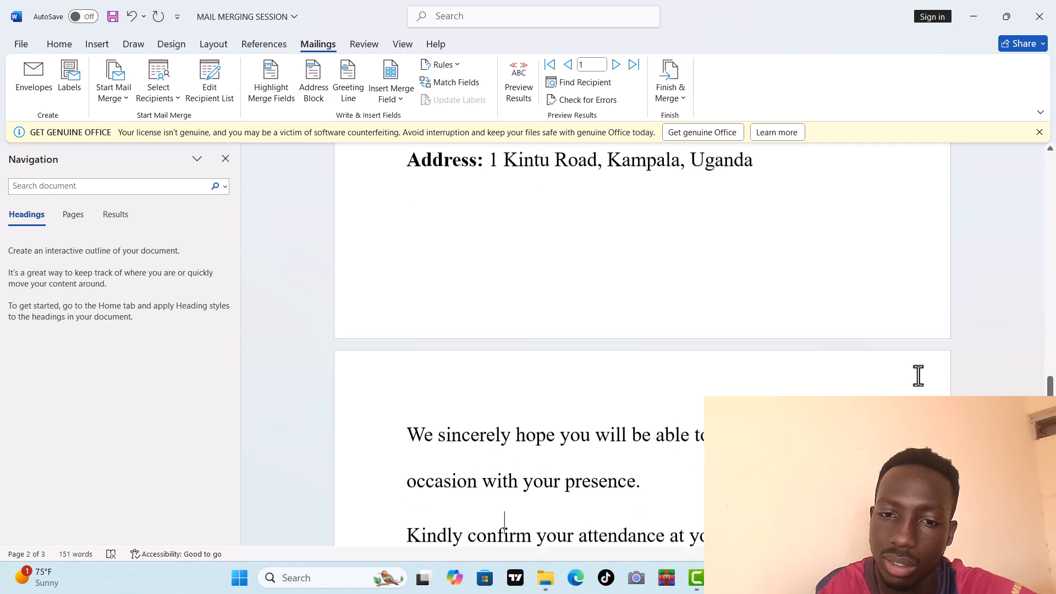
key(Down)
key(Down)
key(Down)
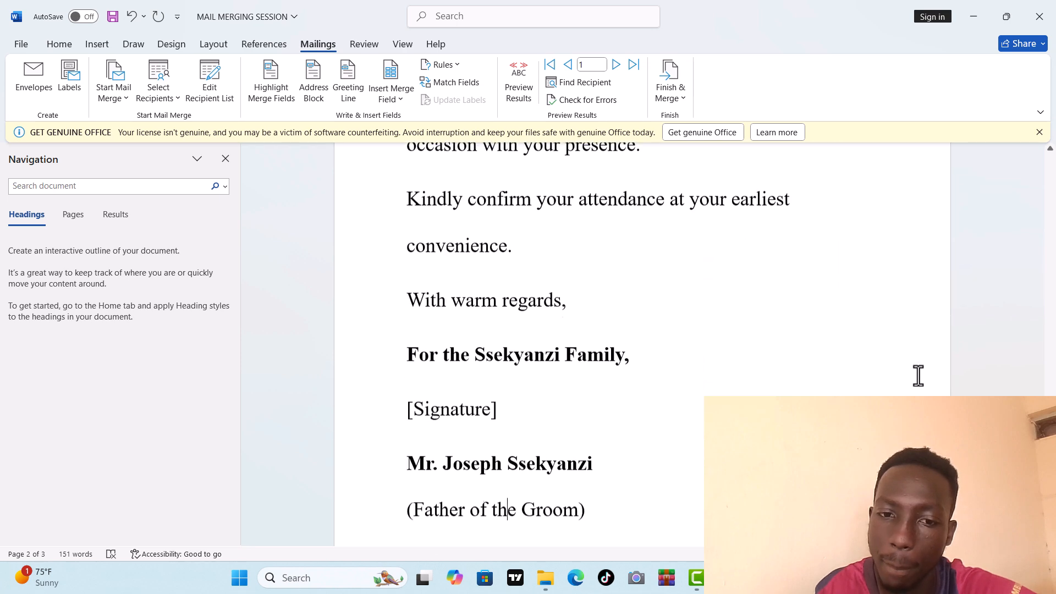
key(Up)
key(Up)
key(Up)
key(Up)
key(Up)
key(Up)
key(Up)
key(Up)
key(Up)
key(Up)
key(Up)
key(Up)
key(Up)
key(Up)
key(Up)
key(Up)
key(Up)
key(Up)
key(Up)
key(Up)
key(Up)
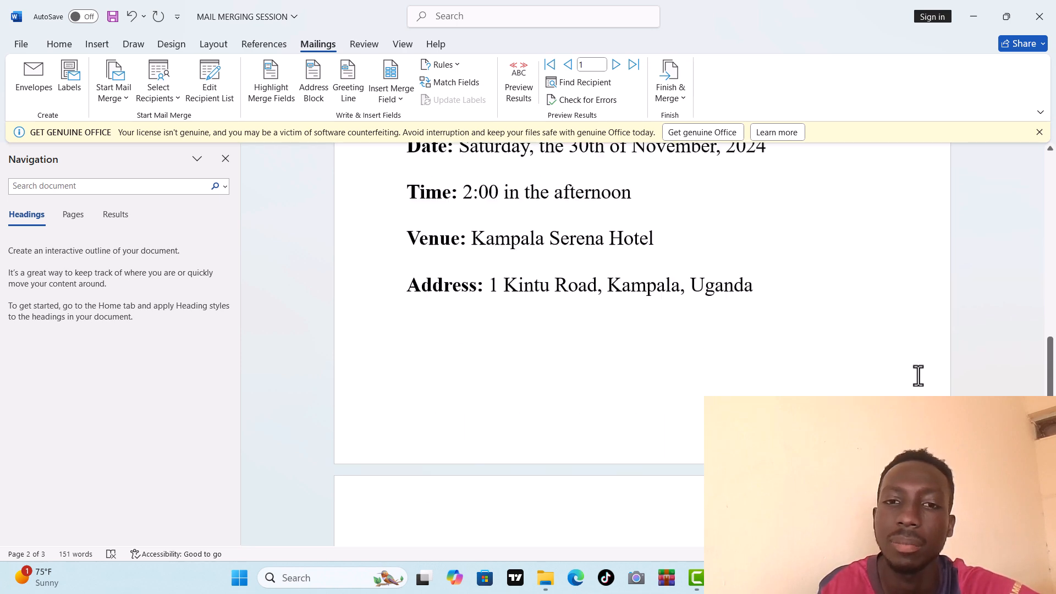
Step: Highlight the merge fields in the letter and advance the record navigator to record 4
key(Up)
key(Up)
key(Up)
key(Up)
key(Up)
key(Up)
key(Up)
key(Up)
key(Up)
key(Up)
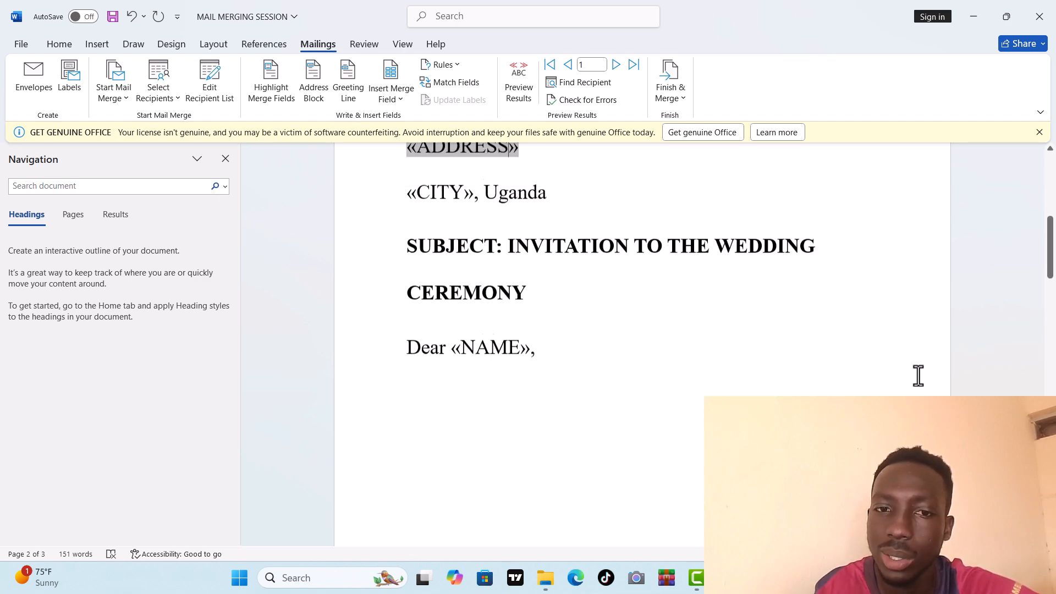
key(Up)
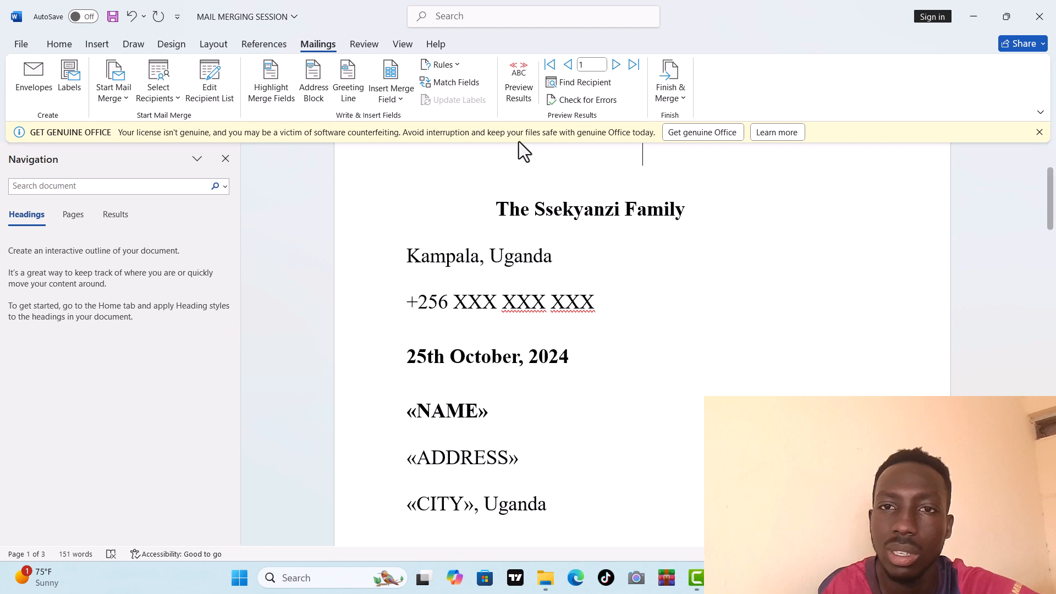
click(254, 93)
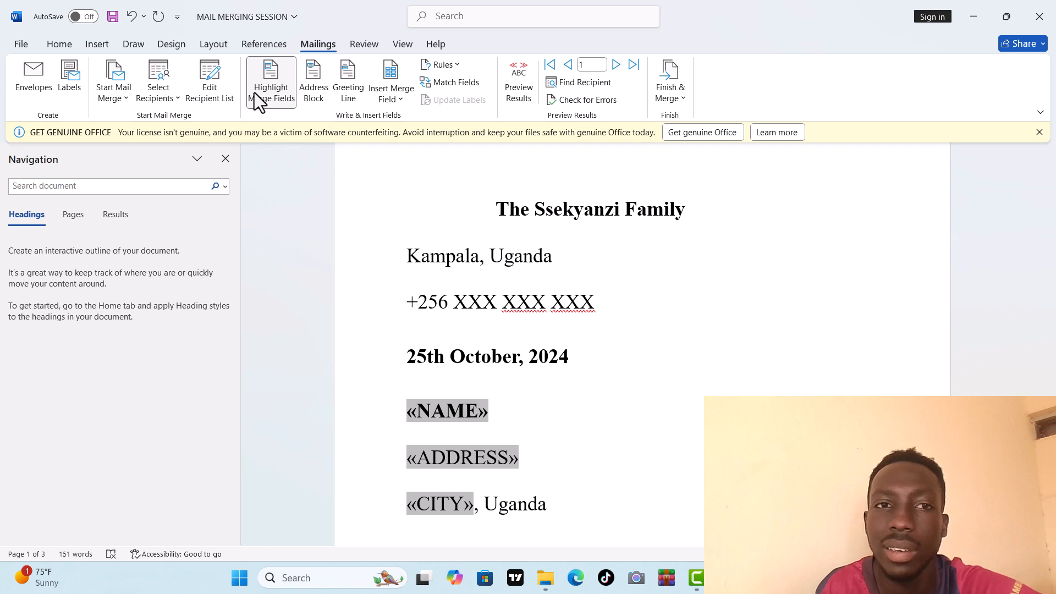
double_click(614, 68)
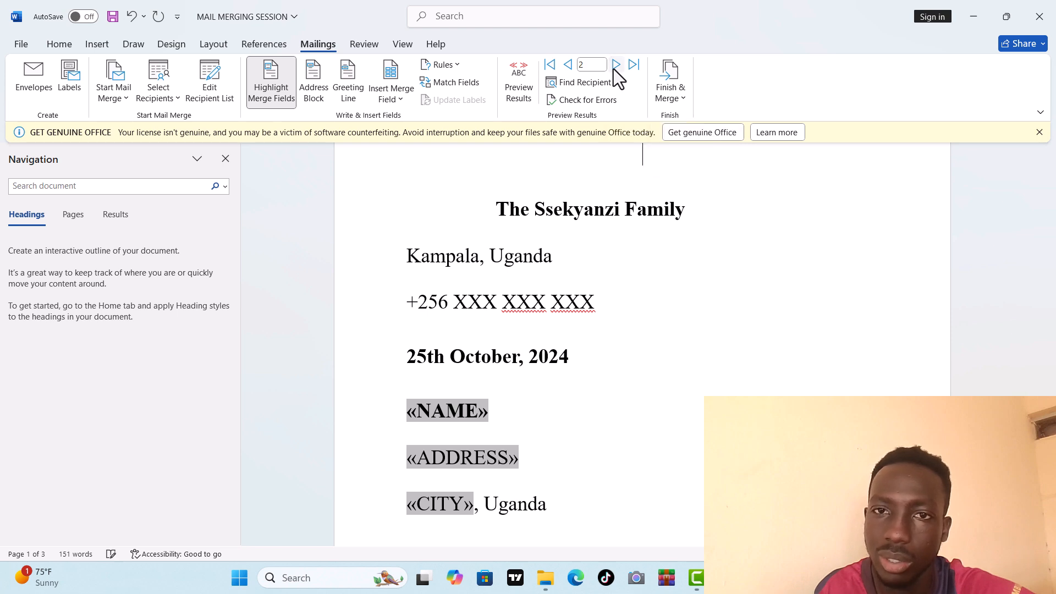
click(615, 65)
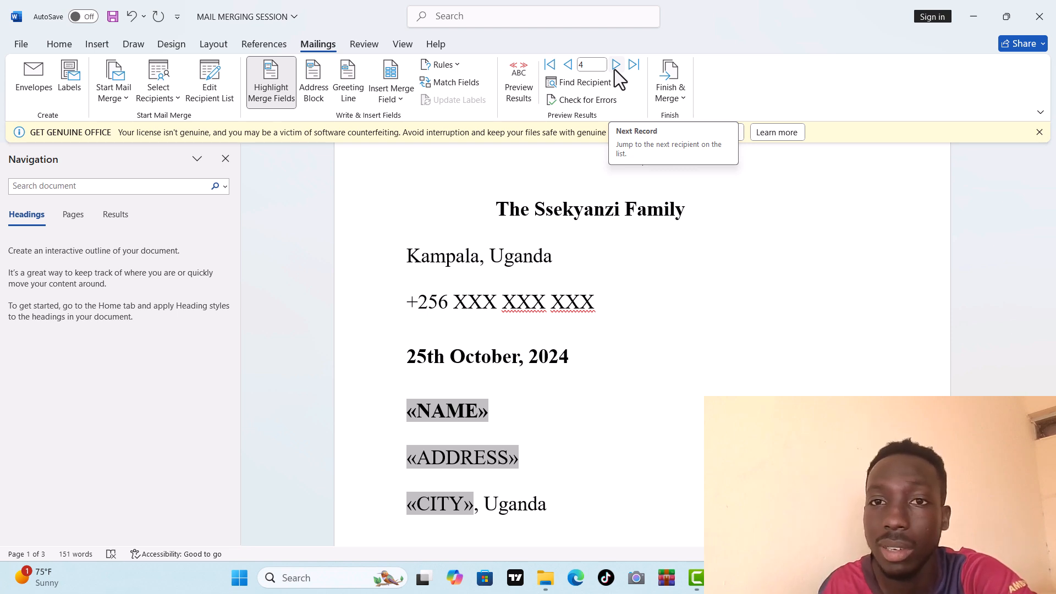
Step: Finish the merge by editing individual documents, merging all records into a new document
click(679, 95)
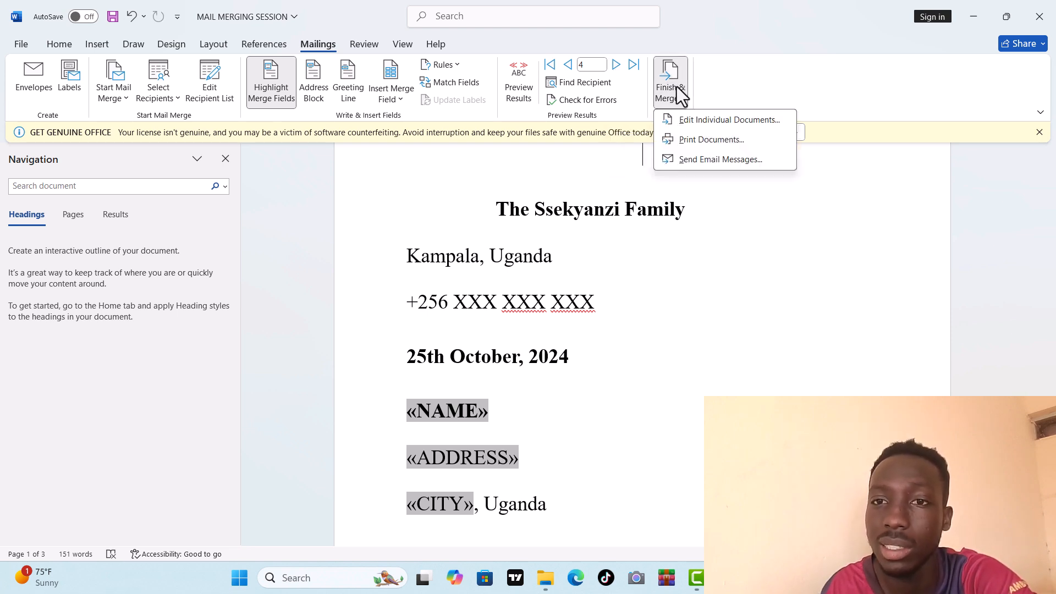
click(681, 119)
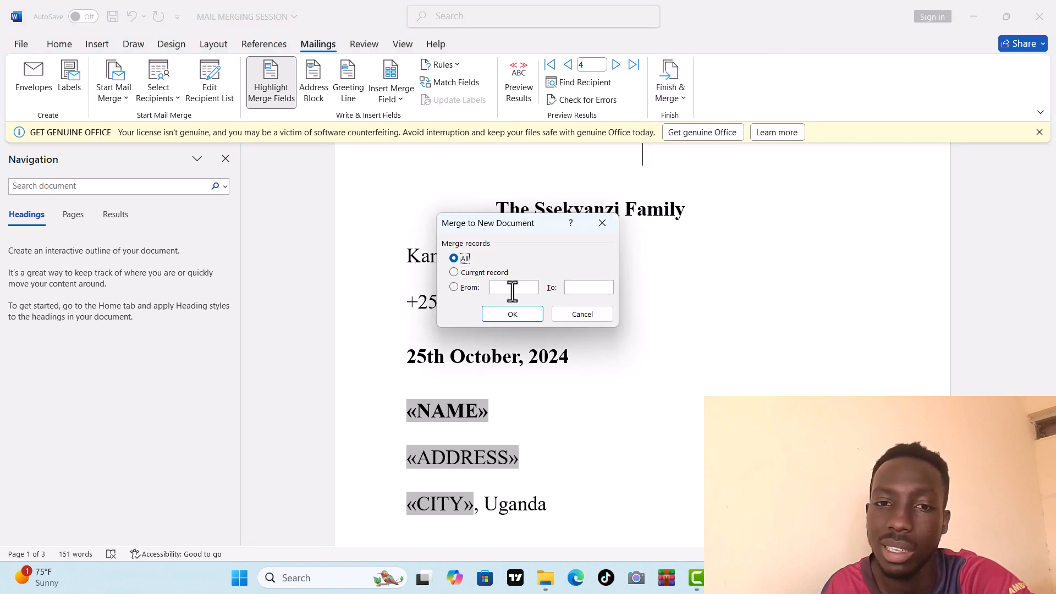
click(513, 314)
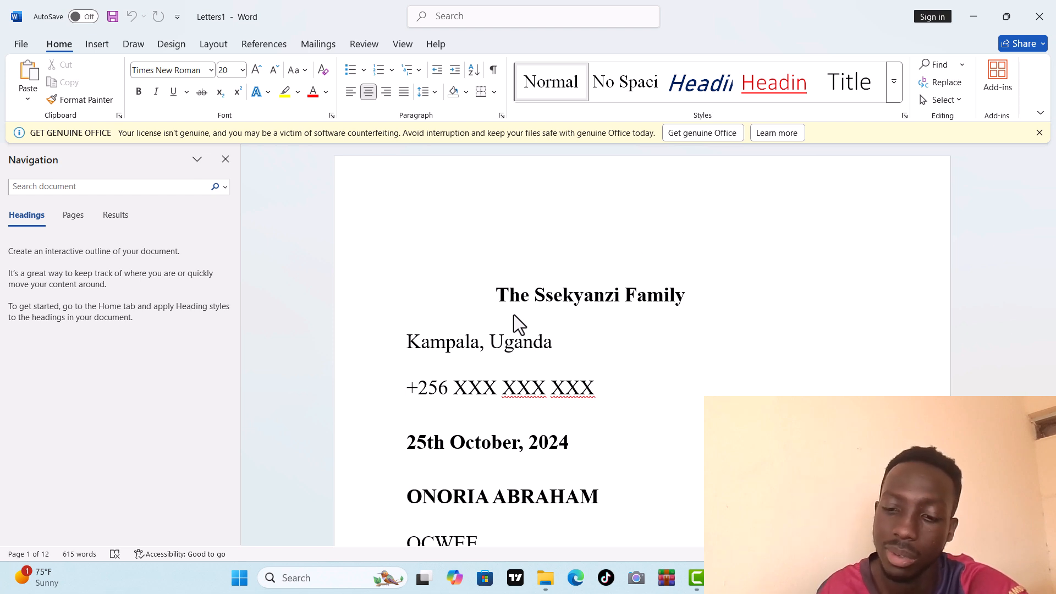
Step: Scroll through the merged letters to review each recipient's name, address and city
key(Down)
key(Down)
key(Down)
key(Down)
key(Down)
key(Down)
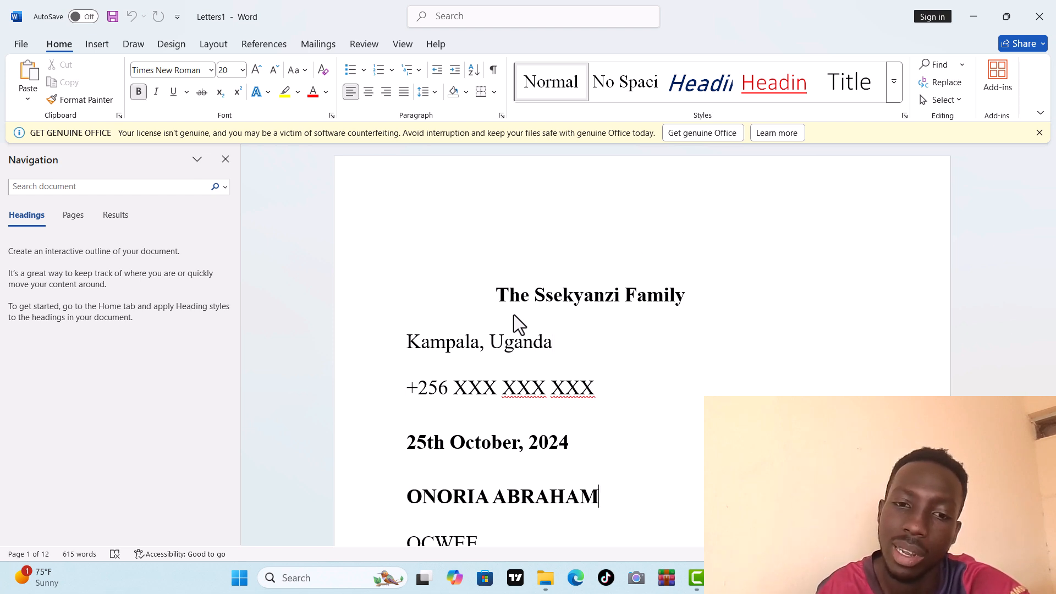
key(Down)
key(Down)
key(Down)
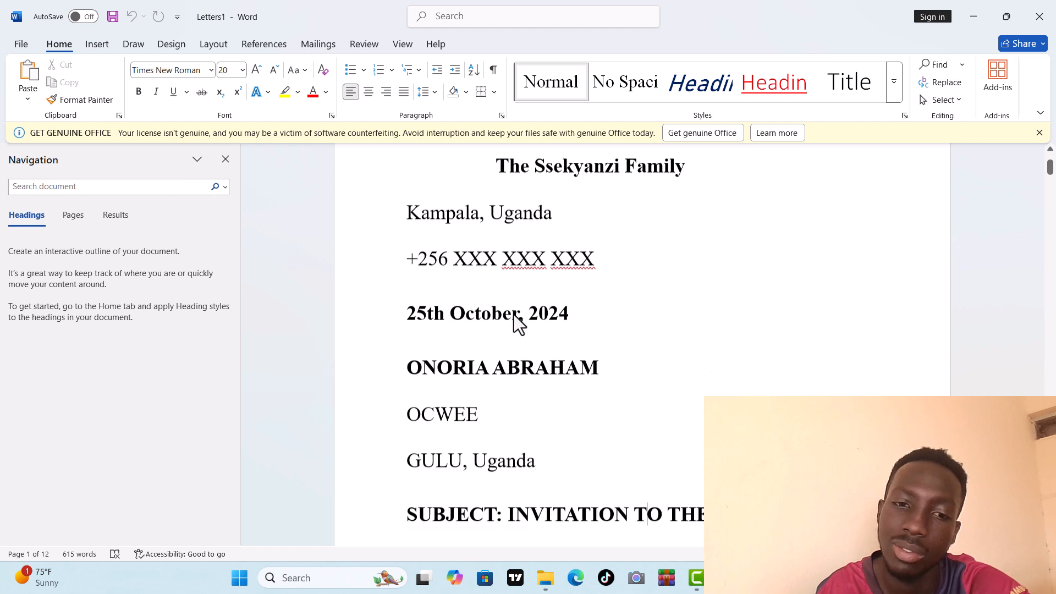
key(Down)
key(Down)
key(Down)
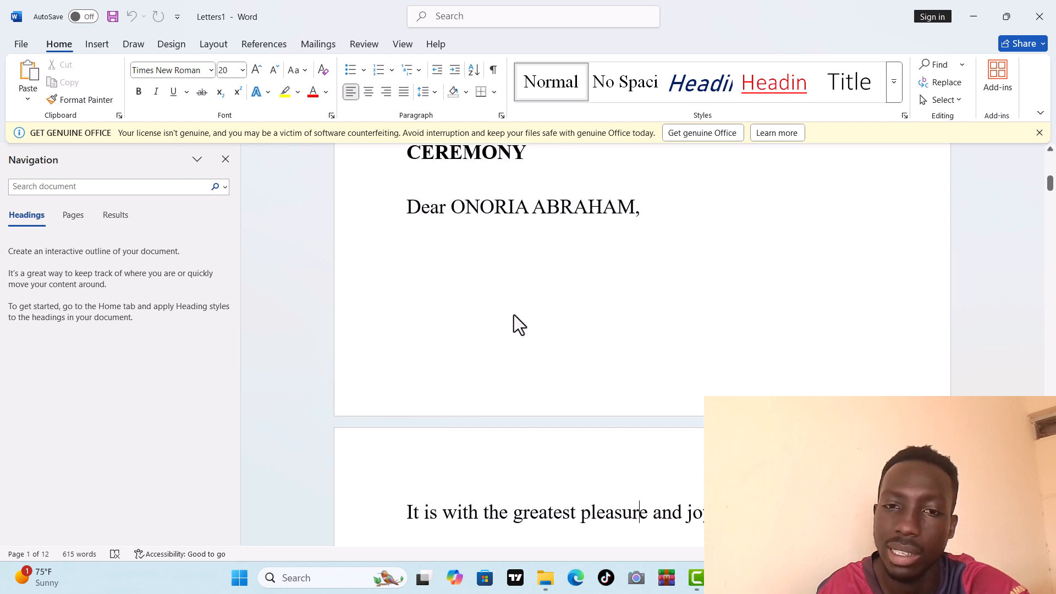
key(Up)
key(Up)
key(Up)
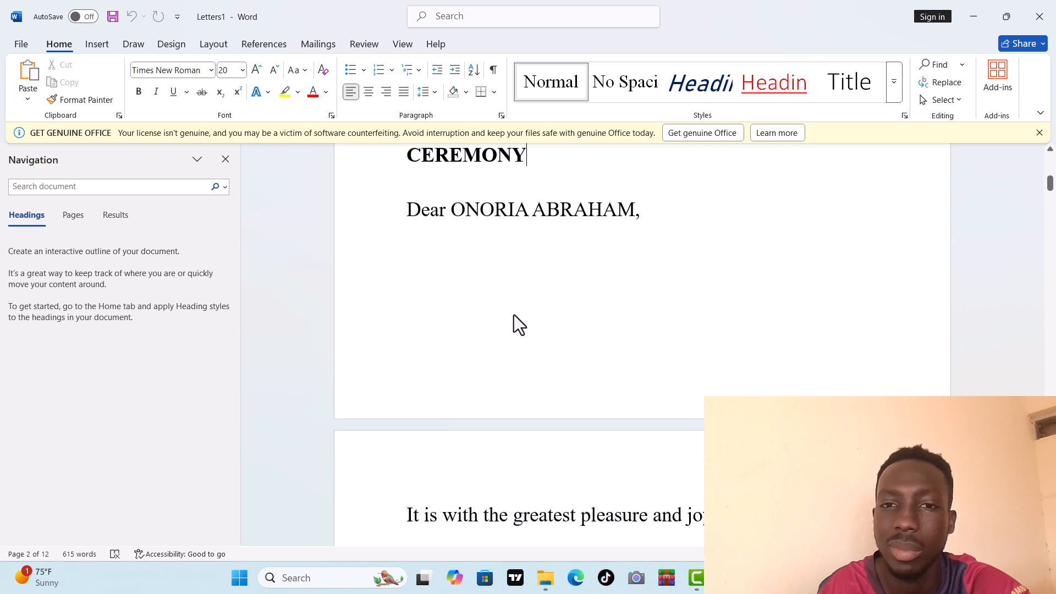
key(Down)
key(Down)
key(Down)
key(Down)
key(Down)
key(Down)
key(Down)
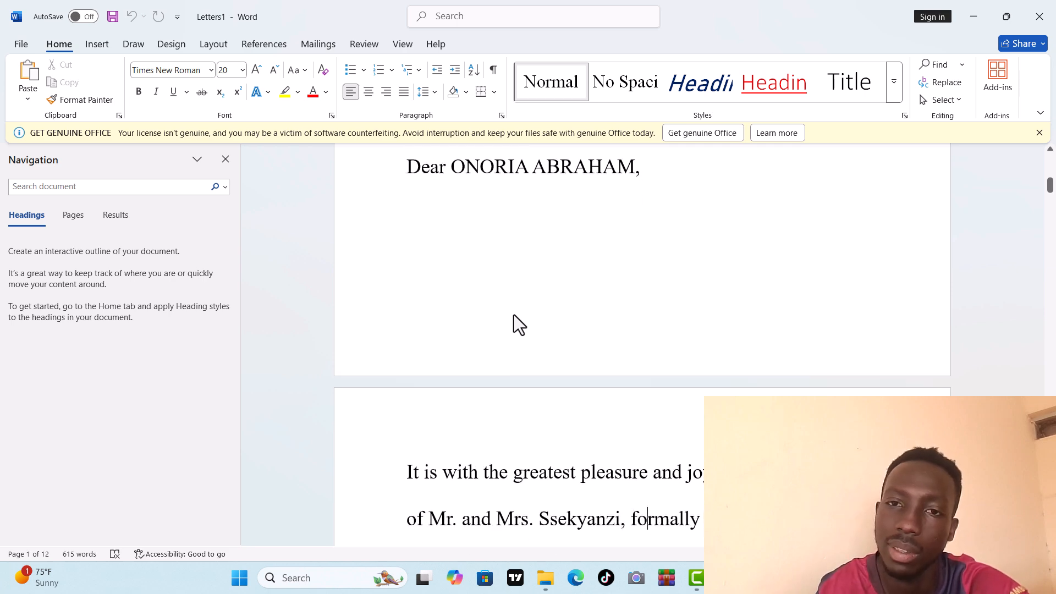
key(Down)
key(Down)
key(Down)
key(Down)
key(Down)
key(Down)
key(Down)
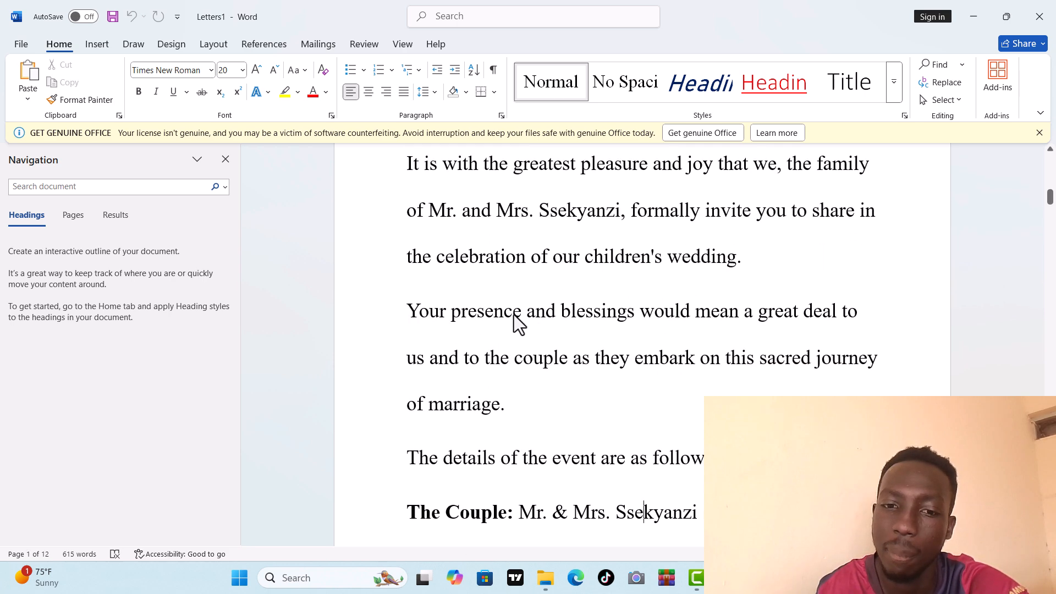
key(Down)
key(Down)
key(Down)
key(Down)
key(Down)
key(Down)
key(Down)
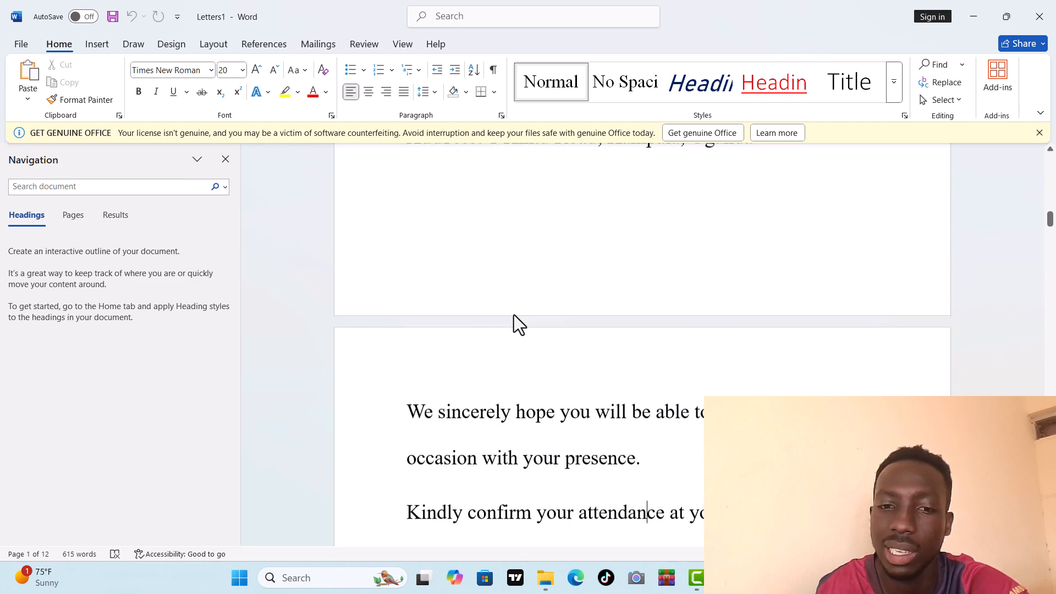
key(Down)
key(Down)
key(Down)
key(Down)
key(Down)
key(Down)
key(Down)
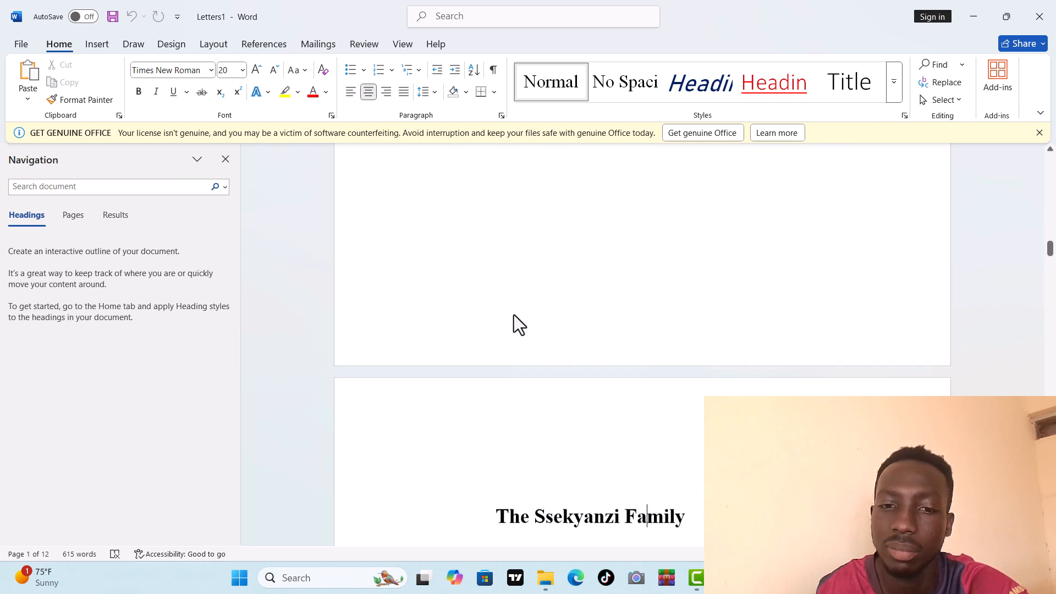
key(Down)
key(Down)
key(Down)
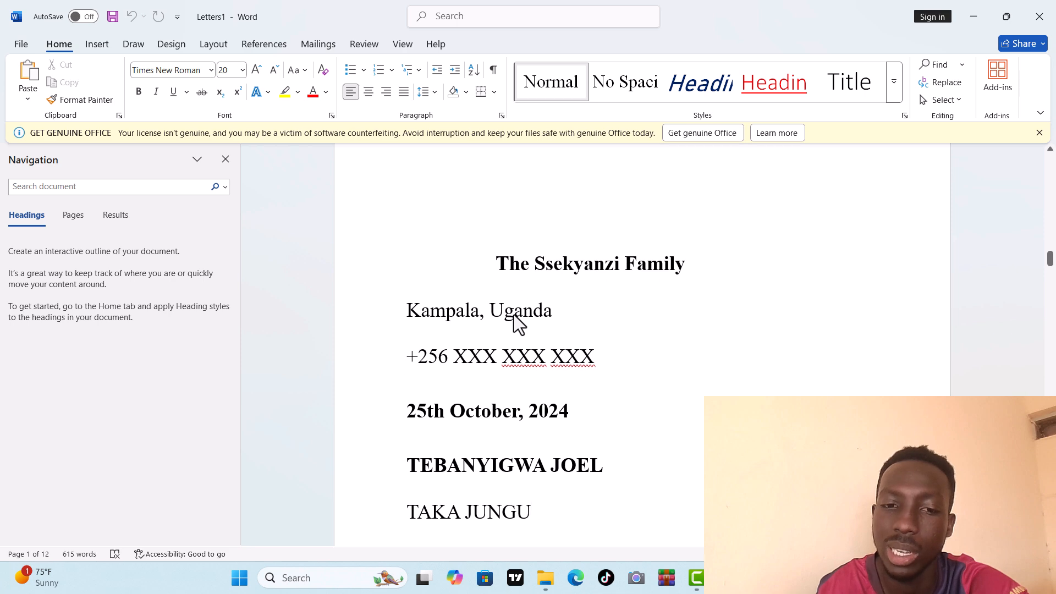
key(Down)
key(Down)
key(Down)
key(Down)
key(Down)
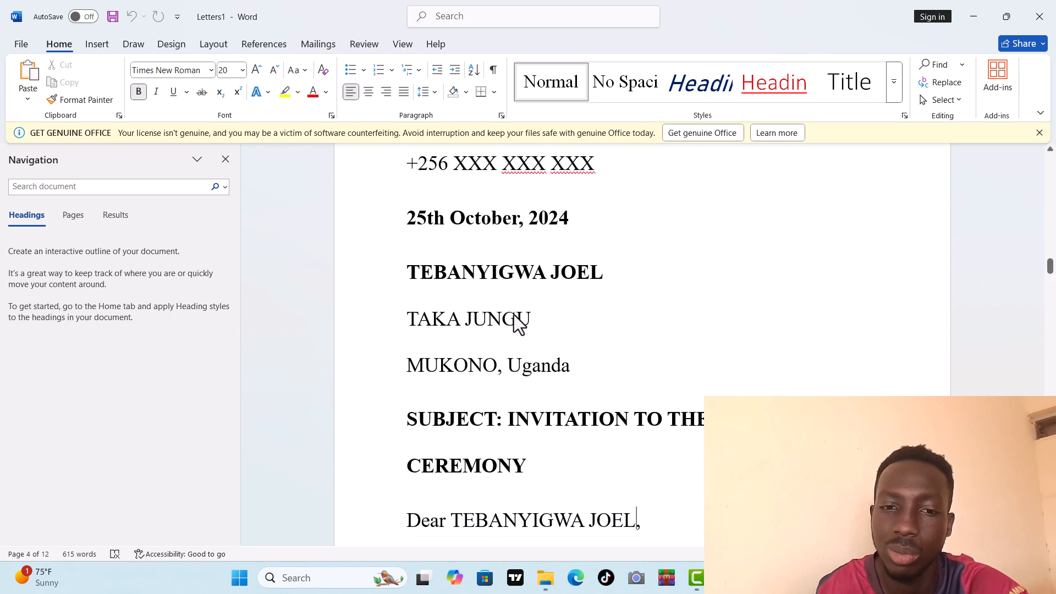
key(Down)
key(Down)
key(Down)
key(Down)
key(Down)
key(Down)
key(Down)
key(Down)
key(Down)
key(Down)
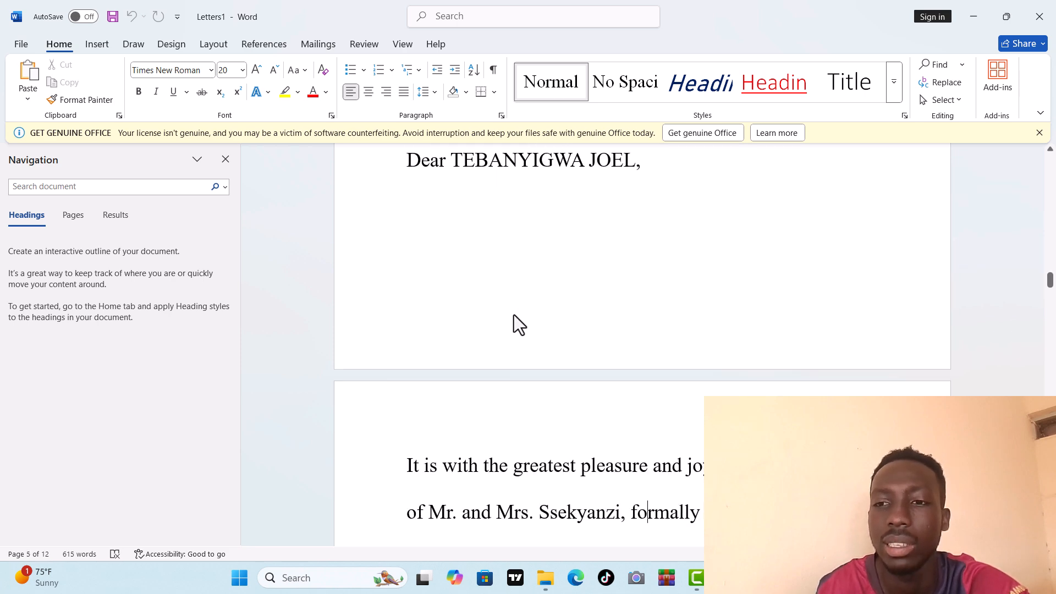
key(Down)
key(Down)
key(Down)
key(Down)
key(Down)
key(Down)
key(Down)
key(Down)
key(Down)
key(Down)
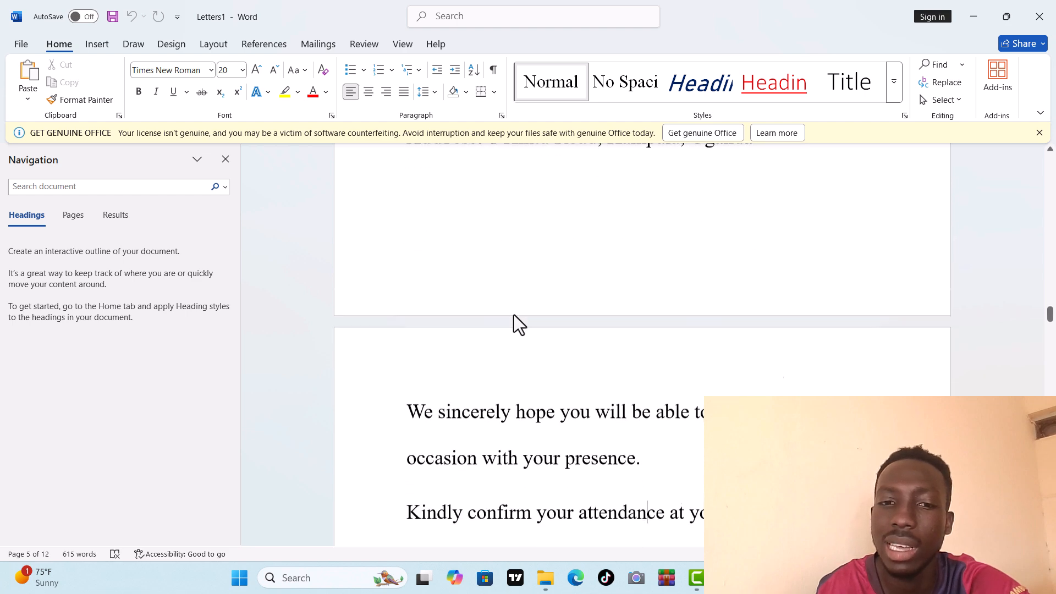
key(Down)
key(Down)
key(Down)
key(Down)
key(Down)
key(Down)
key(Down)
key(Down)
key(Down)
key(Down)
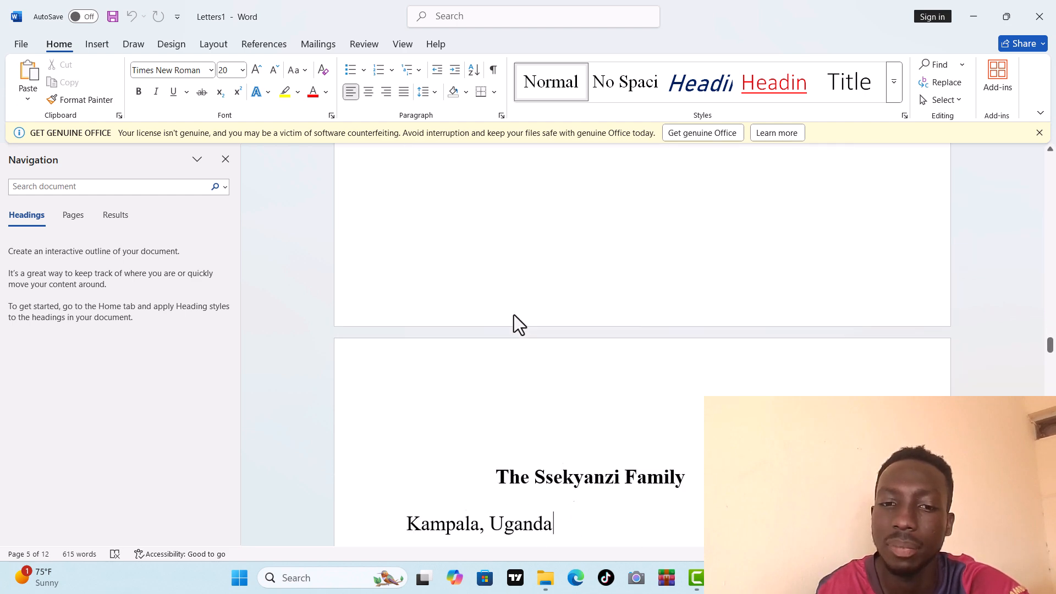
key(Down)
key(Down)
key(Down)
key(Down)
key(Down)
key(Down)
key(Down)
key(Down)
key(Down)
key(Down)
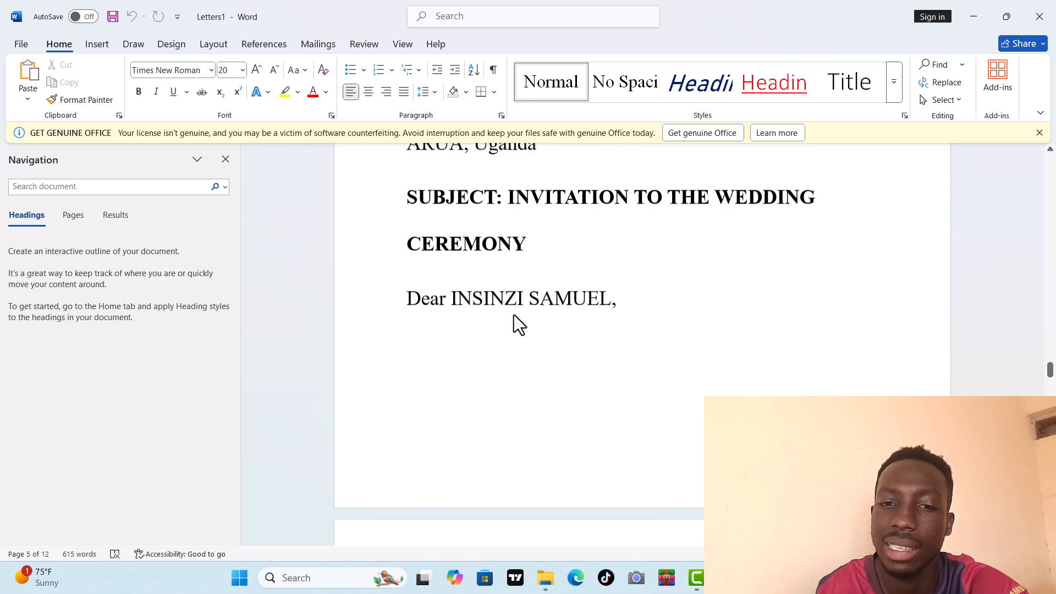
key(Down)
key(Down)
key(Down)
key(Down)
key(Down)
key(Down)
key(Down)
key(Down)
key(Down)
key(Down)
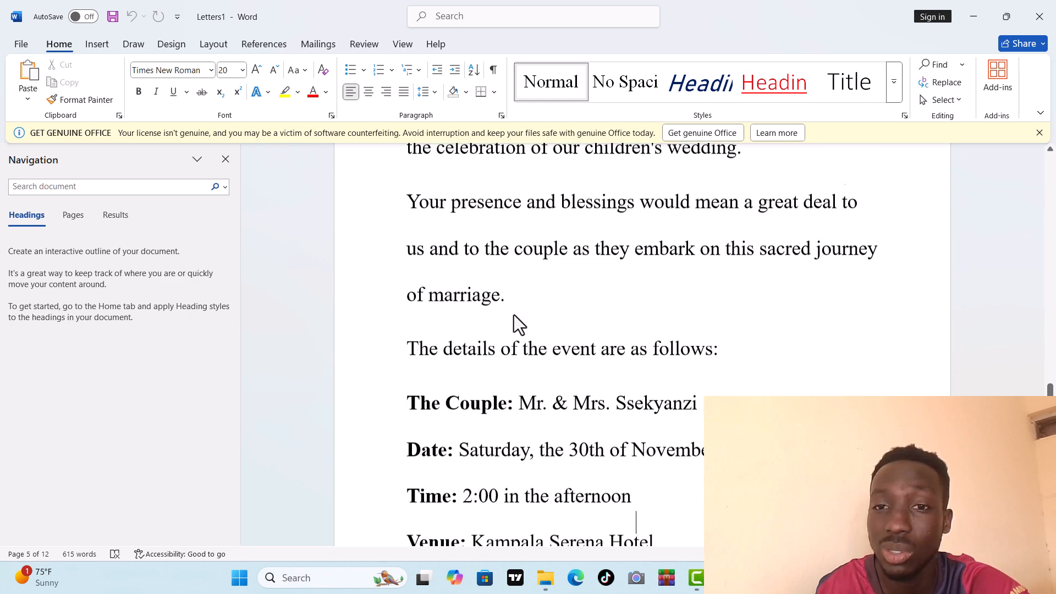
key(Down)
key(Down)
key(Down)
key(Down)
key(Down)
key(Down)
key(Down)
key(Down)
key(Down)
key(Down)
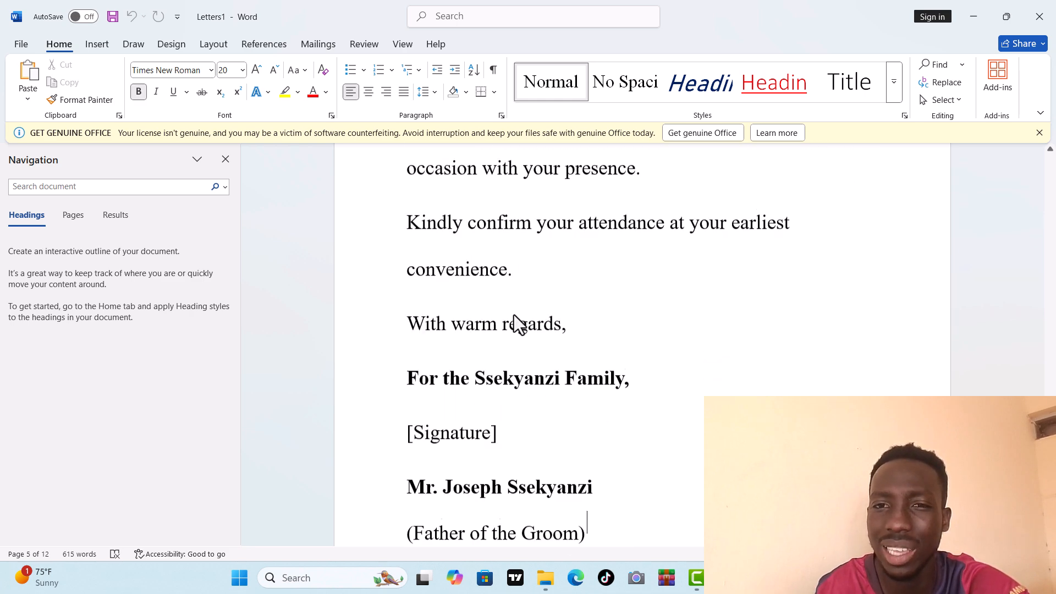
key(Down)
key(Down)
key(Down)
key(Down)
key(Down)
key(Down)
key(Down)
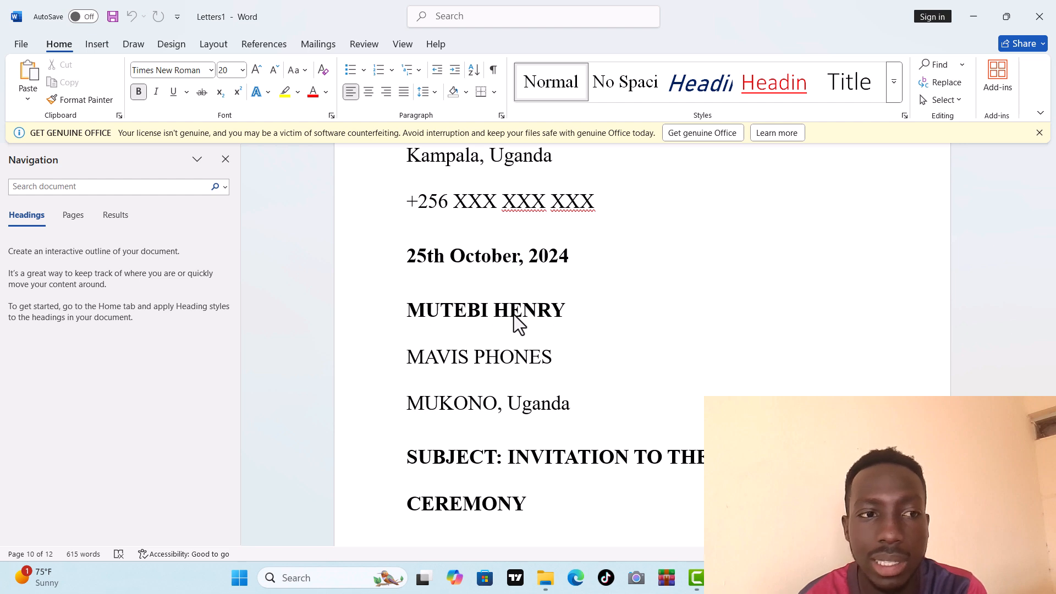
key(Down)
key(Down)
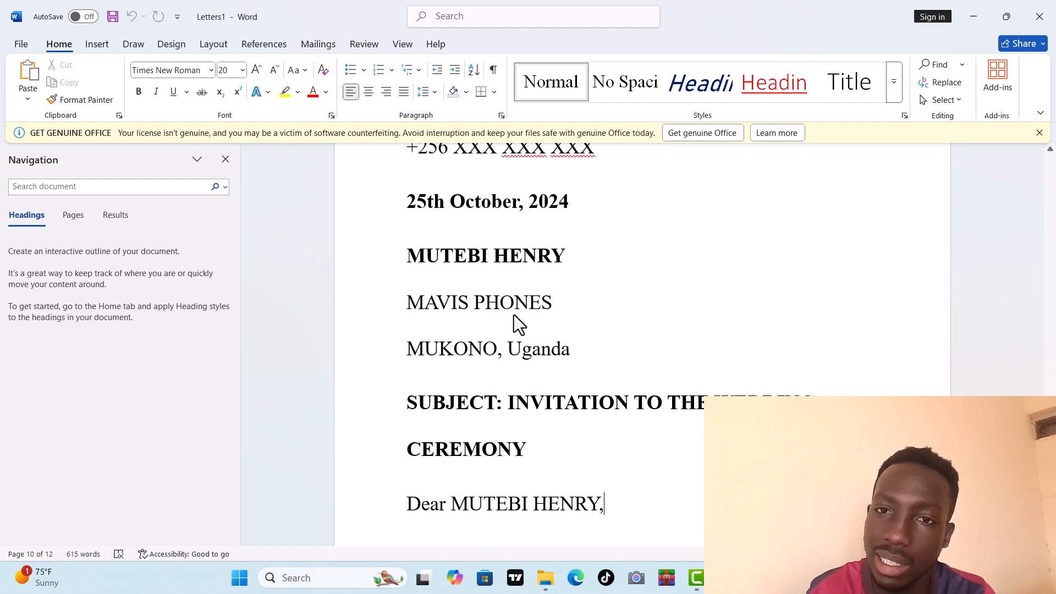
key(Up)
key(Up)
key(Down)
key(Down)
key(Down)
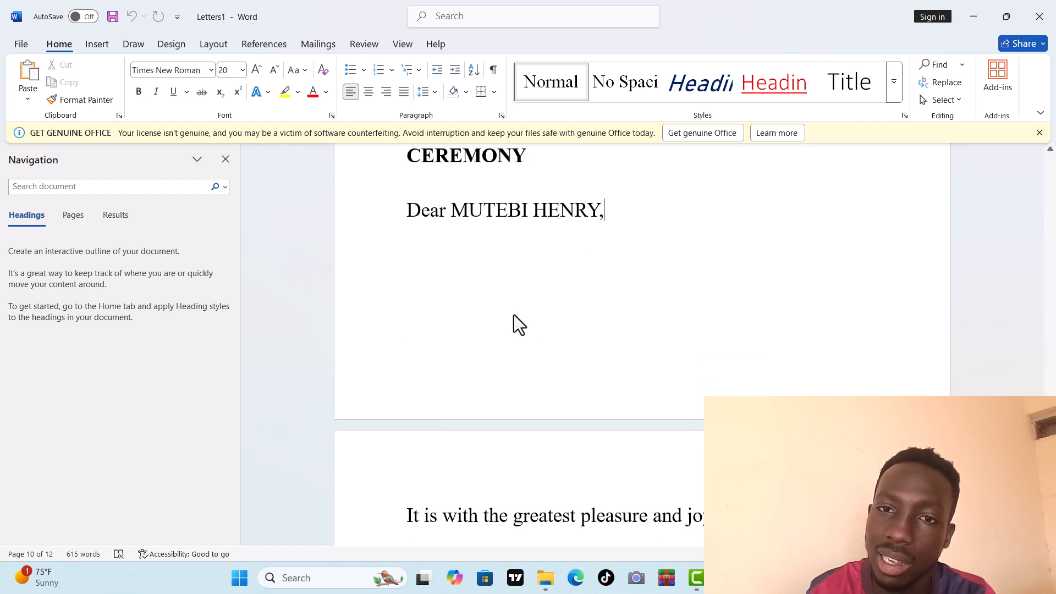
key(Down)
key(Down)
key(Up)
key(Up)
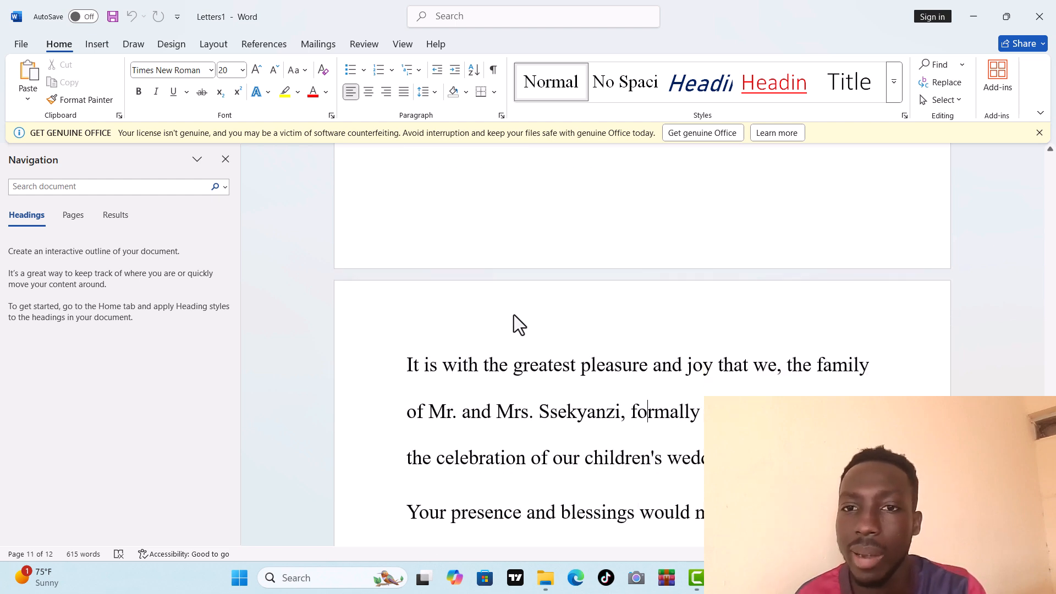